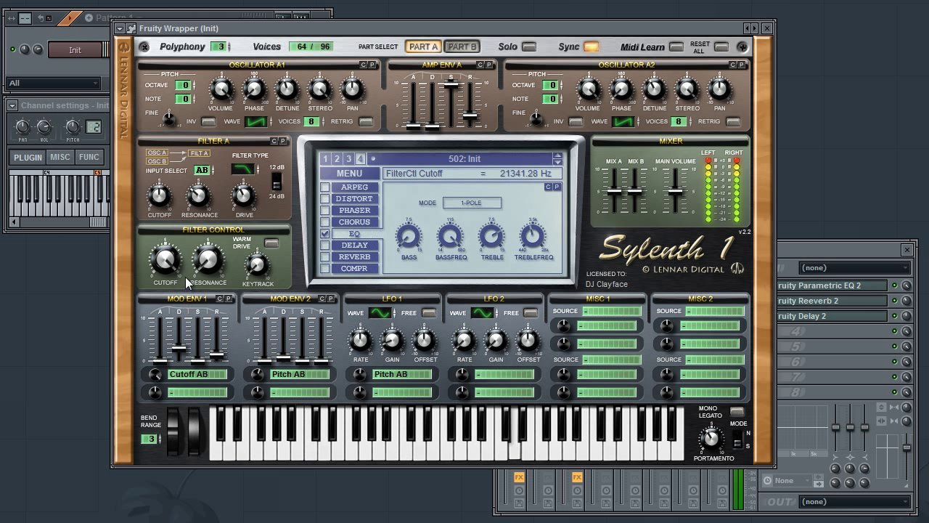
{"action": "key", "text": "space"}
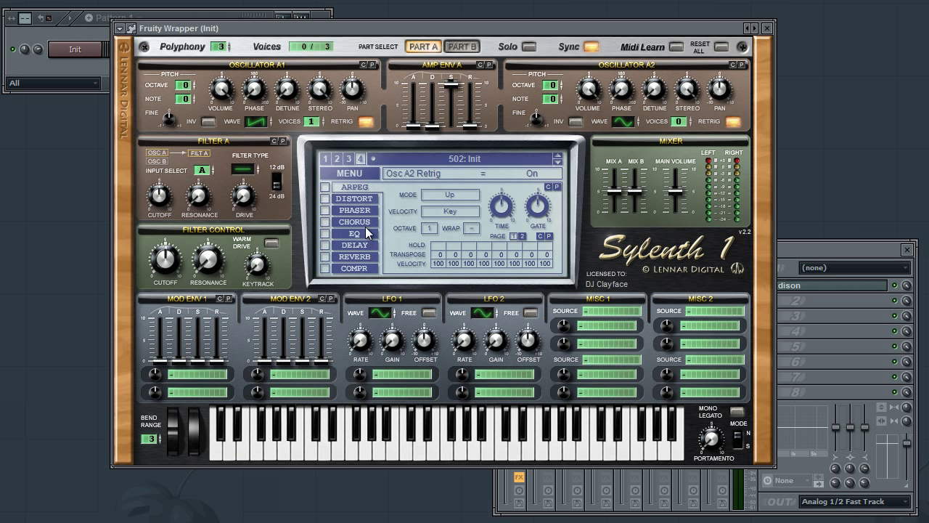
Step: Initialize the synth's current preset and browse the wrapper's preset list down to the Init entry
{"action": "left_click", "coordinate": [349, 174]}
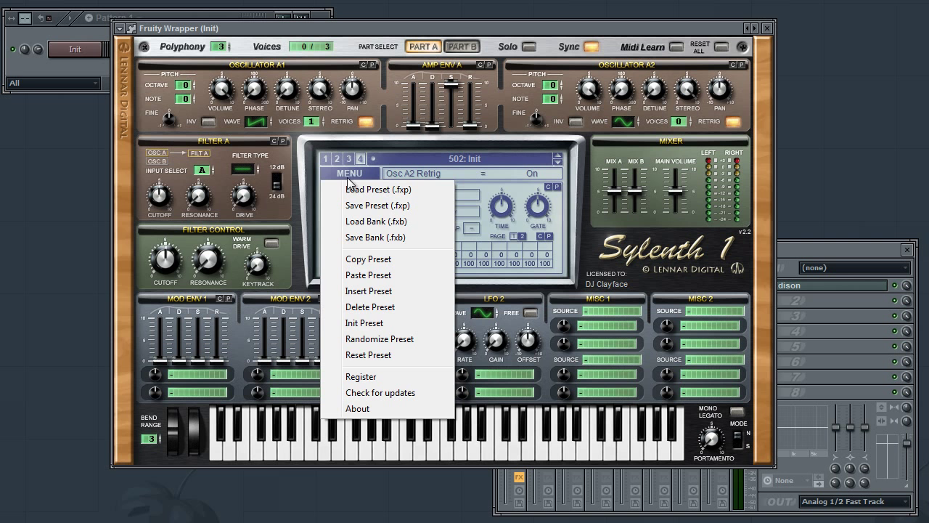
{"action": "left_click", "coordinate": [370, 325]}
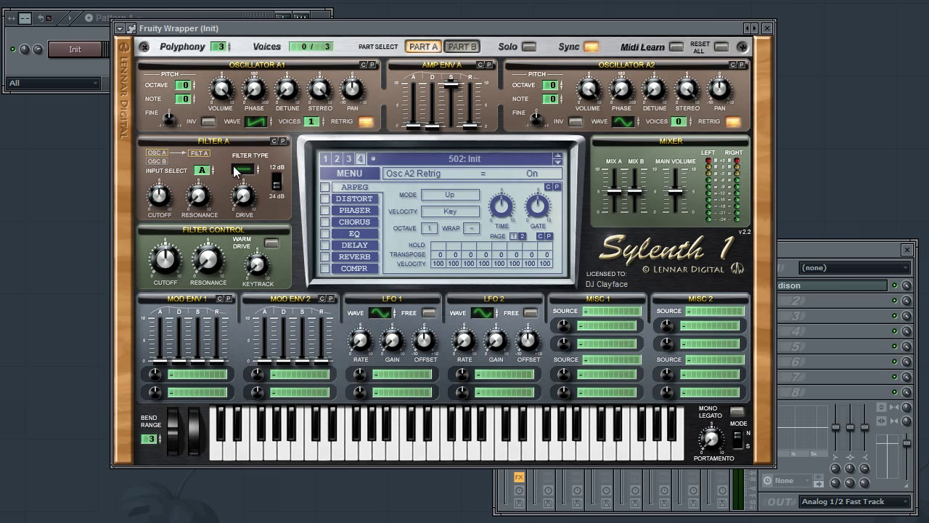
{"action": "left_click", "coordinate": [119, 29]}
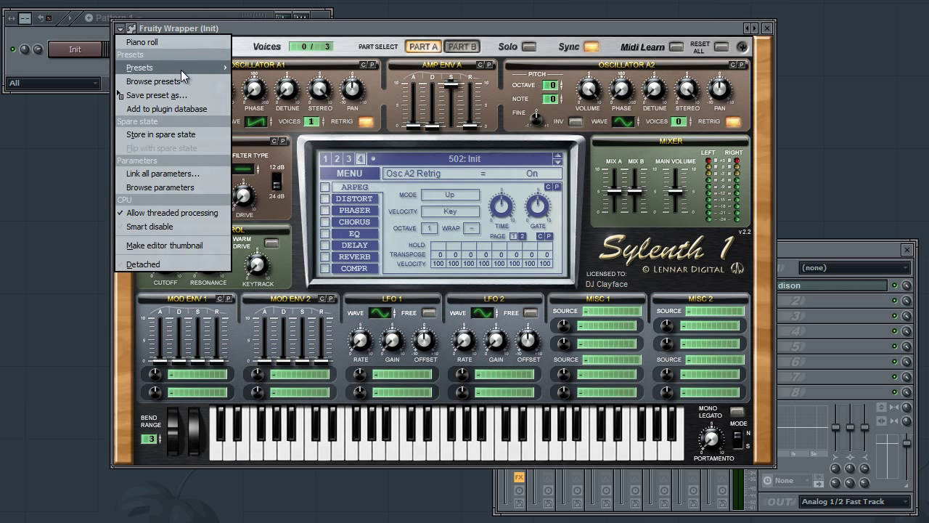
{"action": "mouse_move", "coordinate": [181, 67]}
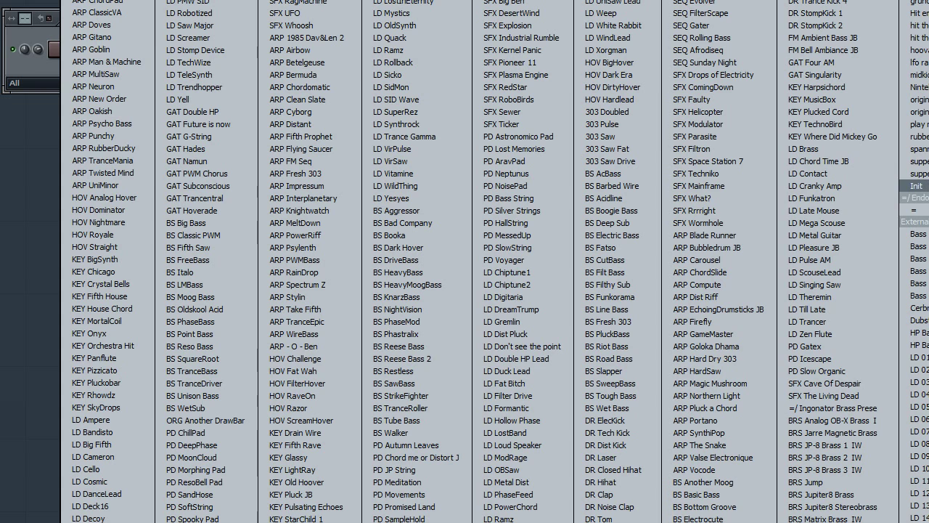
{"action": "key", "text": "Return"}
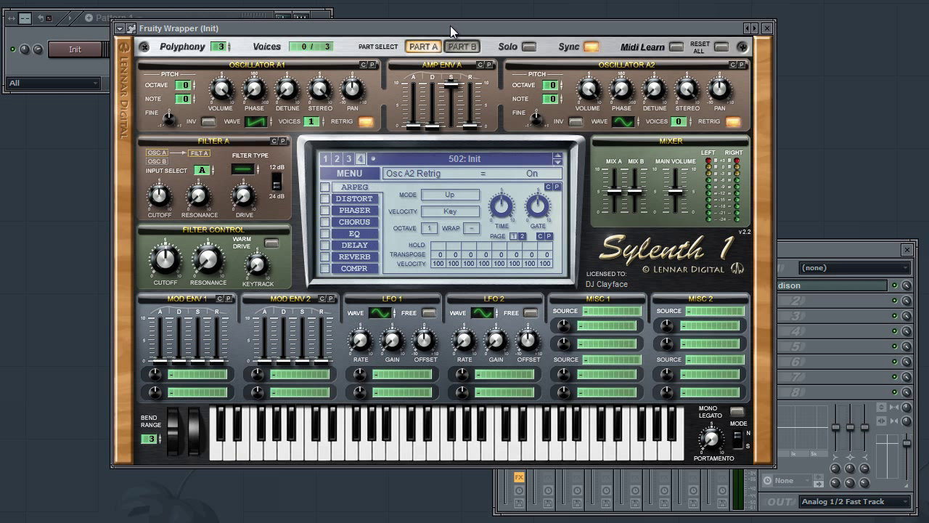
Step: Set the waveforms of oscillators A2 and B2 to Saw
{"action": "left_click", "coordinate": [615, 120]}
{"action": "left_click", "coordinate": [459, 47]}
{"action": "left_click", "coordinate": [624, 123]}
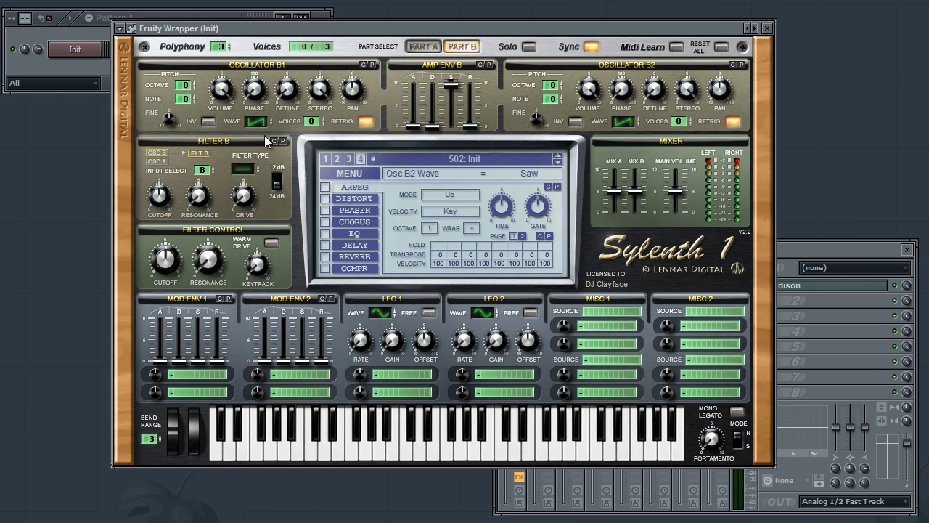
Step: Set the voices to 8 on all four oscillators, A1 and A2 in Part A and B1 and B2 in Part B
{"action": "left_click", "coordinate": [428, 47]}
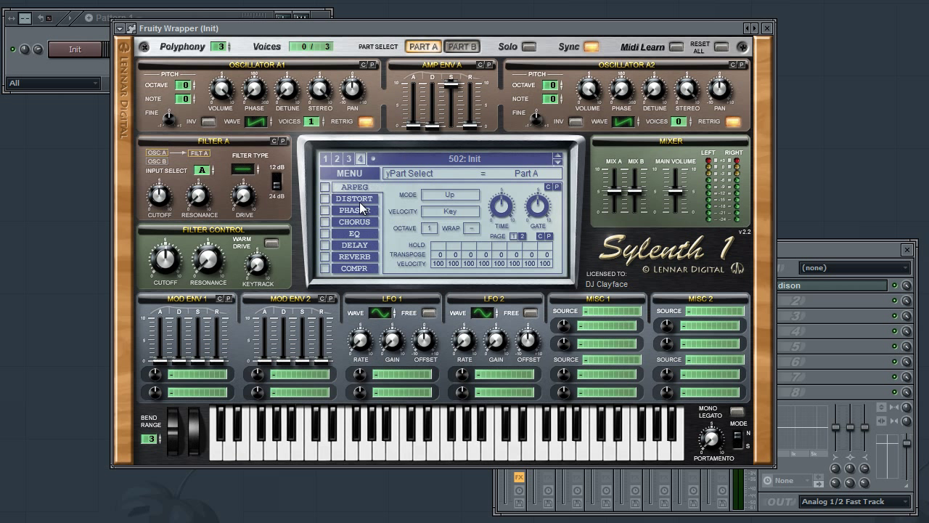
{"action": "left_click_drag", "start_coordinate": [313, 124], "coordinate": [312, 95]}
{"action": "left_click_drag", "start_coordinate": [679, 122], "coordinate": [686, 87]}
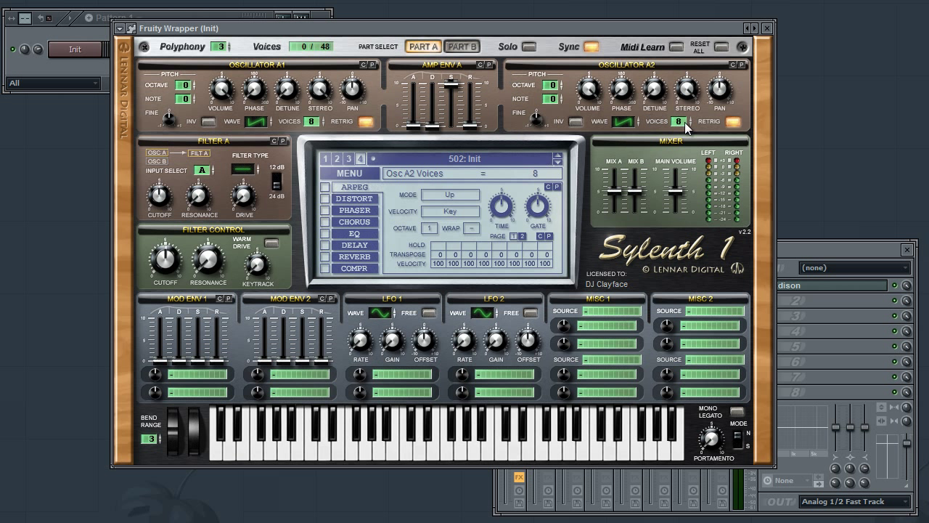
{"action": "left_click", "coordinate": [461, 46]}
{"action": "left_click_drag", "start_coordinate": [313, 122], "coordinate": [313, 107]}
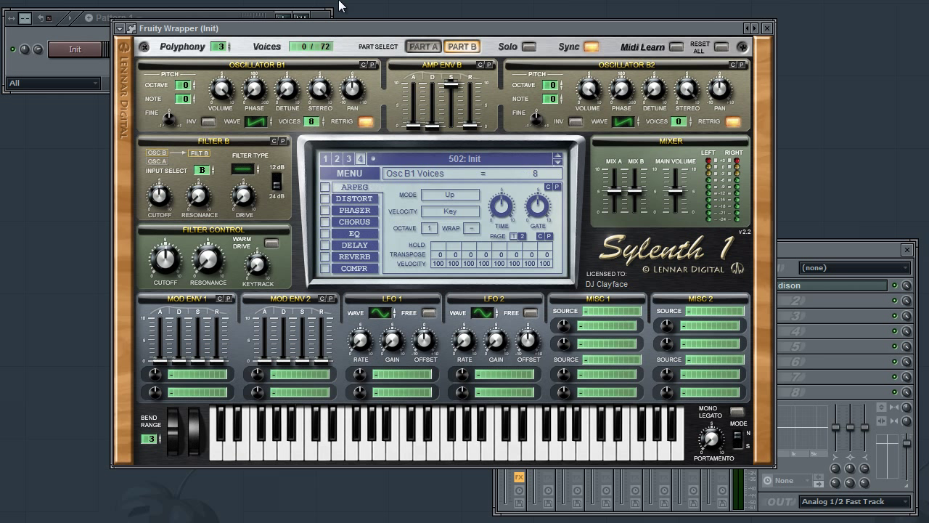
{"action": "left_click_drag", "start_coordinate": [687, 117], "coordinate": [688, 87]}
Step: Detune all four oscillators by about 4, with A1 at about 4.29, B1 at 4.00 and B2 at about 4.24
{"action": "left_click", "coordinate": [423, 47]}
{"action": "left_click", "coordinate": [294, 101]}
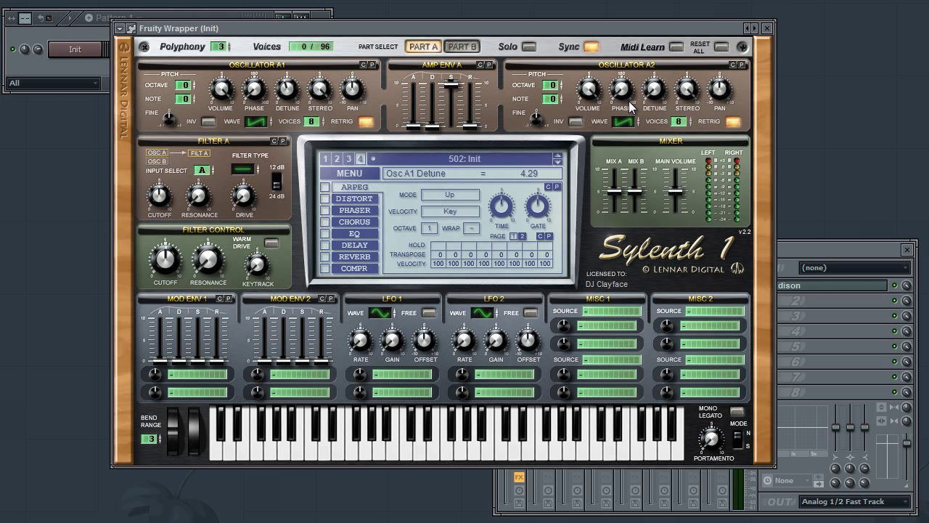
{"action": "left_click_drag", "start_coordinate": [658, 97], "coordinate": [671, 44]}
{"action": "left_click", "coordinate": [473, 46]}
{"action": "left_click_drag", "start_coordinate": [298, 107], "coordinate": [295, 28]}
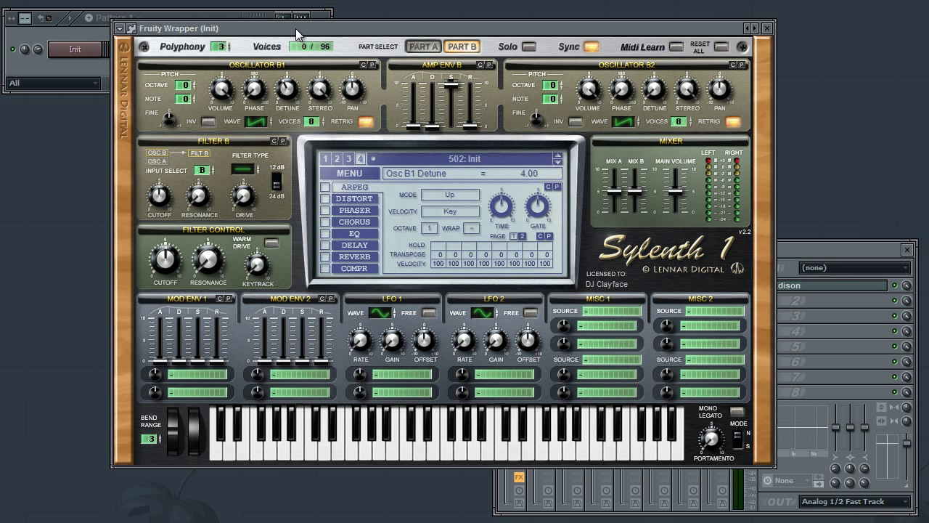
{"action": "left_click", "coordinate": [655, 91]}
{"action": "left_click_drag", "start_coordinate": [654, 91], "coordinate": [662, 34]}
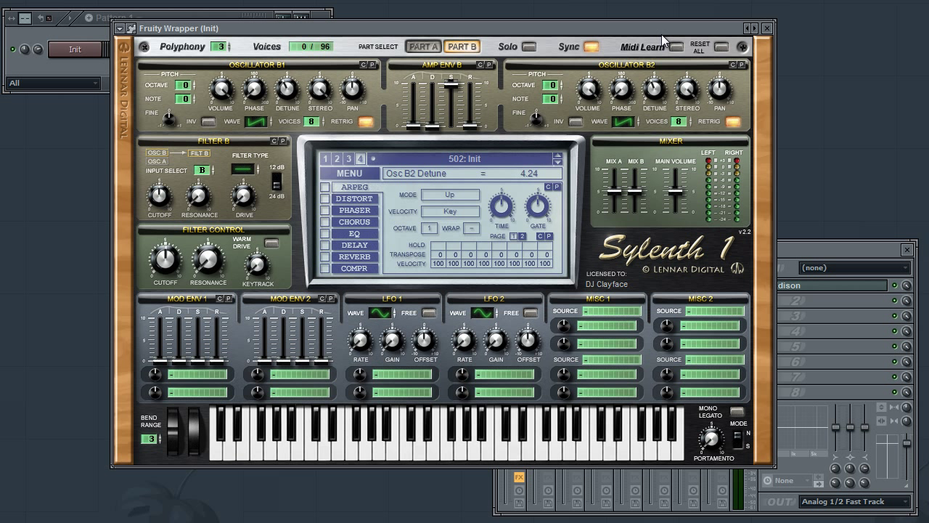
Step: Turn off Retrig on oscillators A1, A2, B1 and B2
{"action": "left_click", "coordinate": [429, 48]}
{"action": "left_click", "coordinate": [366, 122]}
{"action": "left_click", "coordinate": [733, 121]}
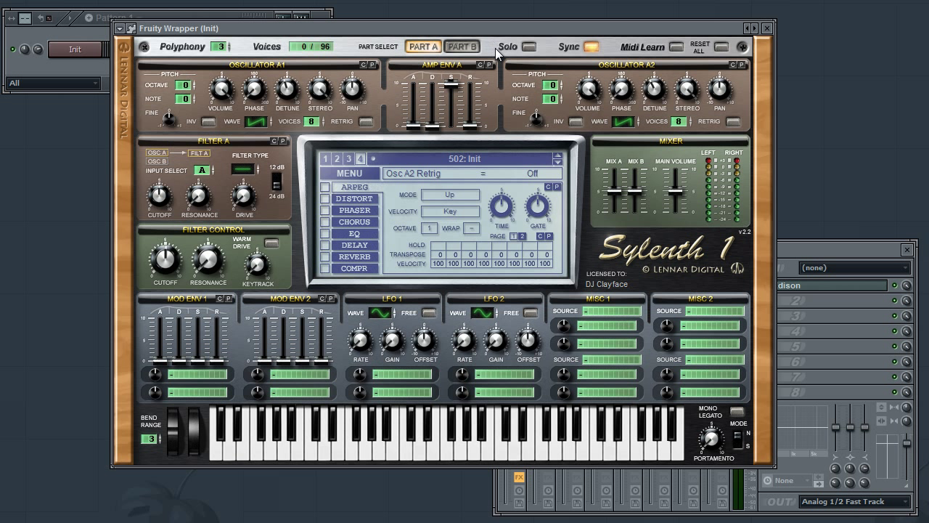
{"action": "left_click", "coordinate": [461, 46]}
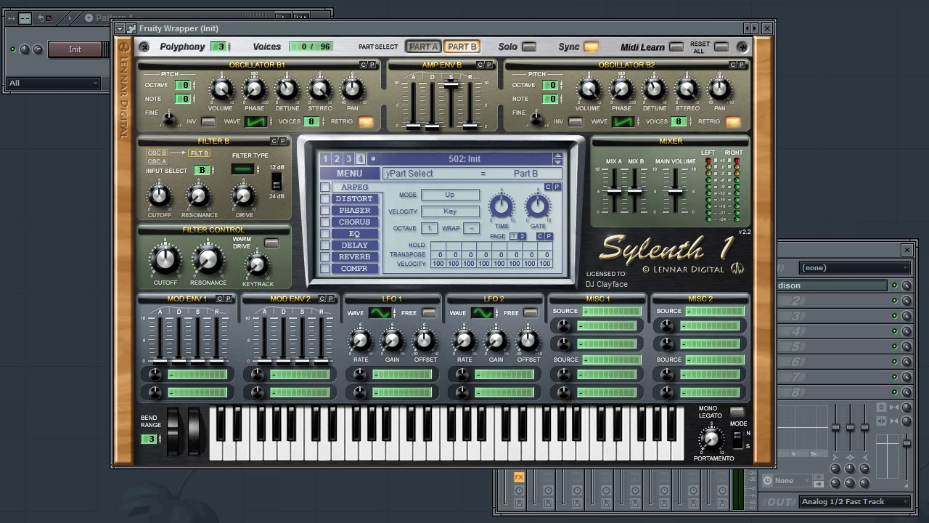
{"action": "left_click", "coordinate": [366, 121]}
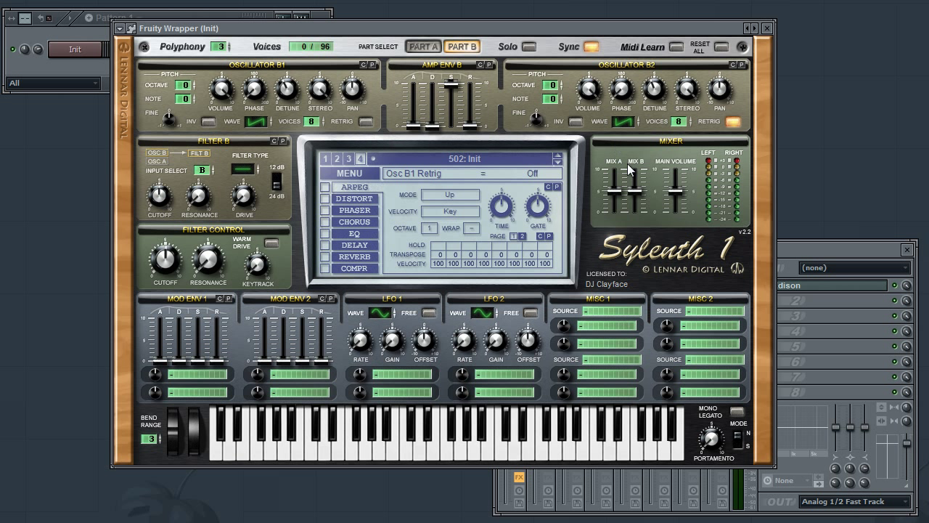
{"action": "left_click", "coordinate": [733, 123]}
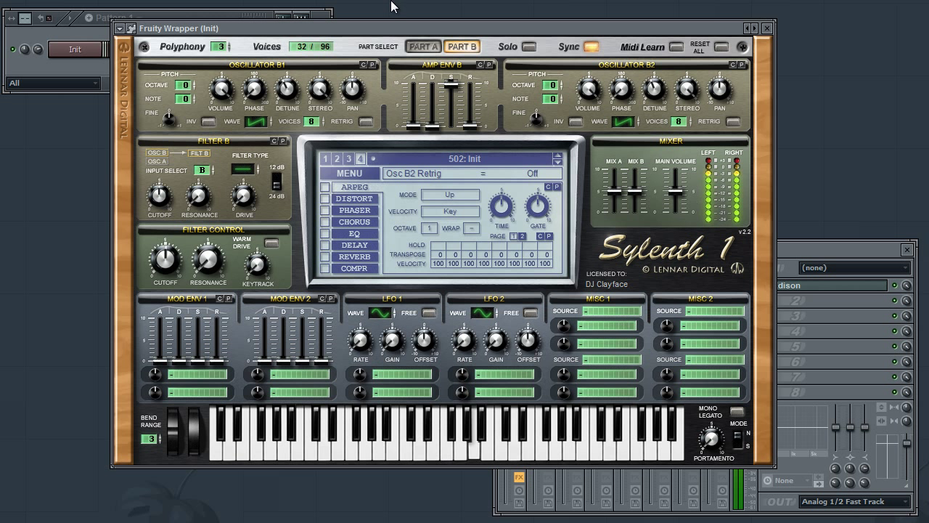
Step: Turn Retrig back on for both Part B oscillators and both Part A oscillators to compare the sound
{"action": "left_click", "coordinate": [366, 123]}
{"action": "left_click", "coordinate": [733, 122]}
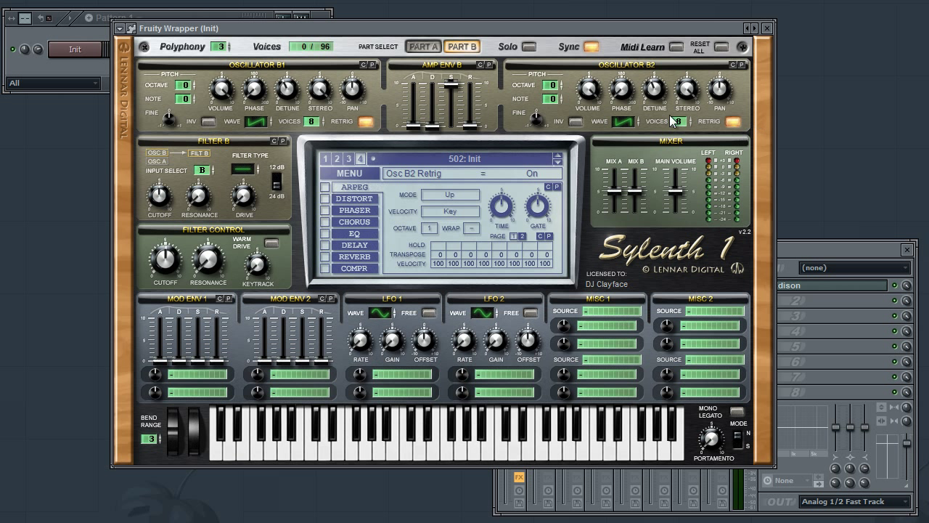
{"action": "left_click", "coordinate": [424, 47]}
{"action": "left_click", "coordinate": [368, 123]}
{"action": "left_click", "coordinate": [732, 123]}
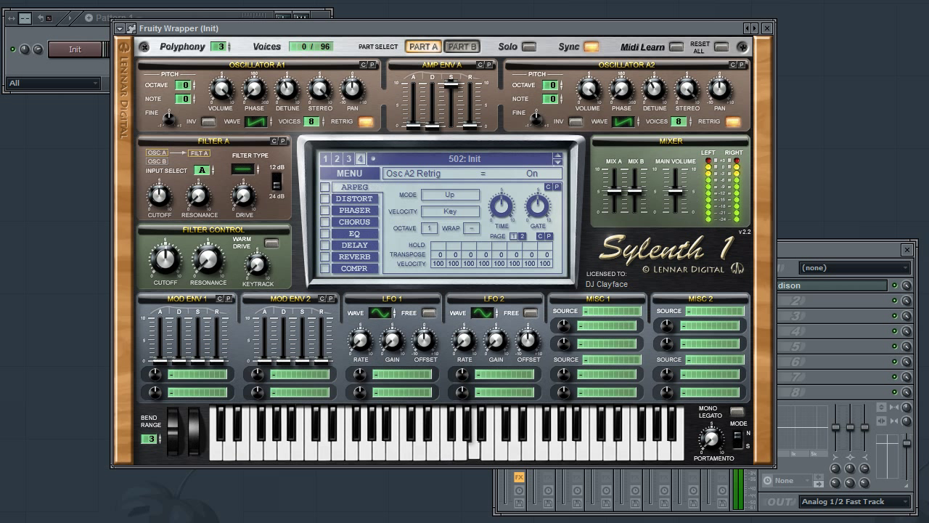
Step: Switch Retrig off again on all four oscillators in Part A and Part B
{"action": "left_click", "coordinate": [367, 123]}
{"action": "left_click", "coordinate": [733, 123]}
{"action": "left_click", "coordinate": [462, 48]}
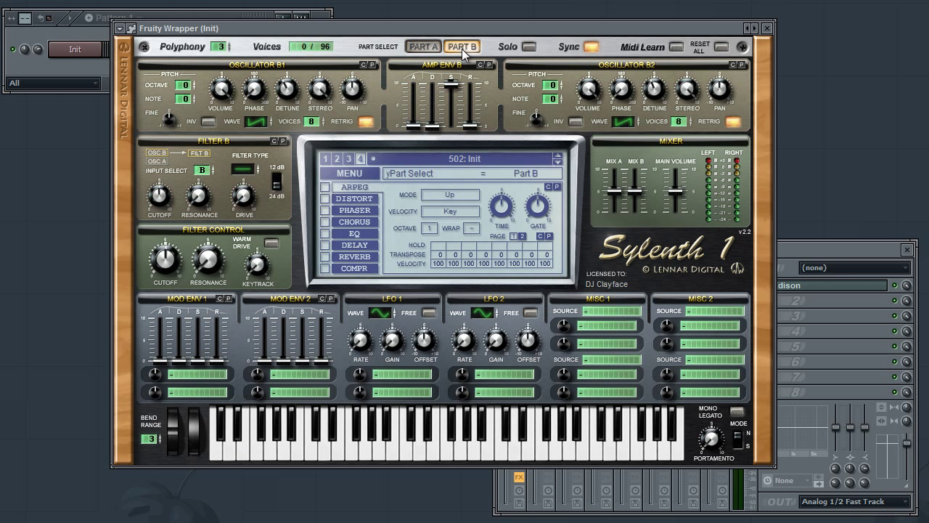
{"action": "left_click", "coordinate": [367, 121]}
{"action": "left_click", "coordinate": [733, 121]}
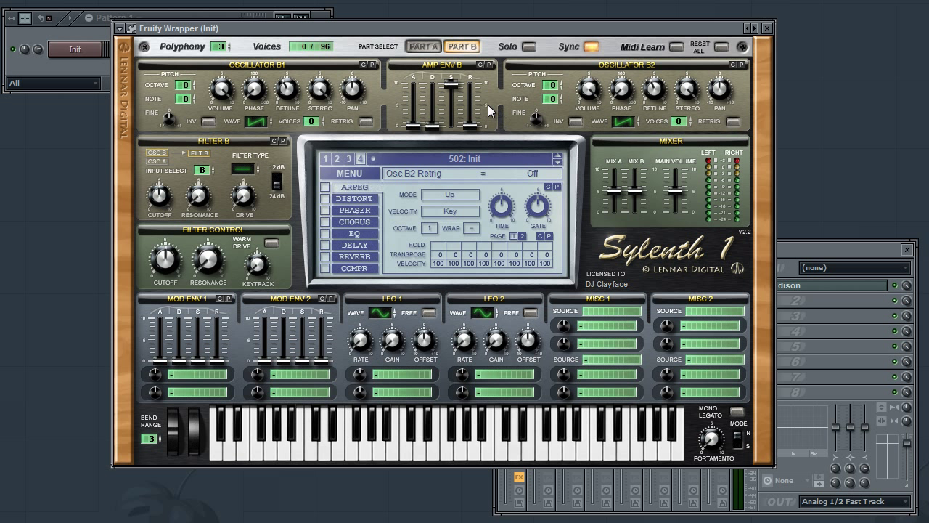
Step: Set oscillator B2's octave to -1, and give oscillator B1 an octave of +1 and a volume of about 4.71
{"action": "left_click", "coordinate": [423, 47]}
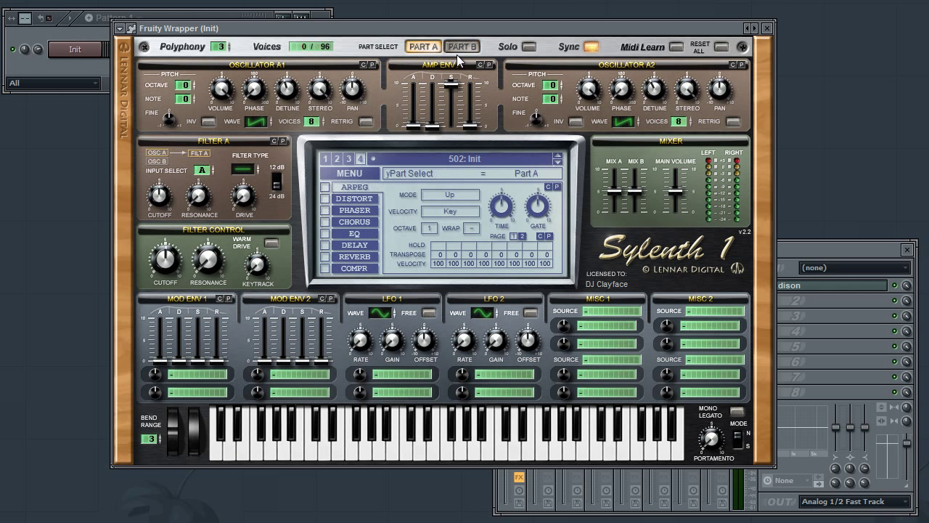
{"action": "left_click", "coordinate": [462, 49]}
{"action": "left_click_drag", "start_coordinate": [553, 86], "coordinate": [557, 103]}
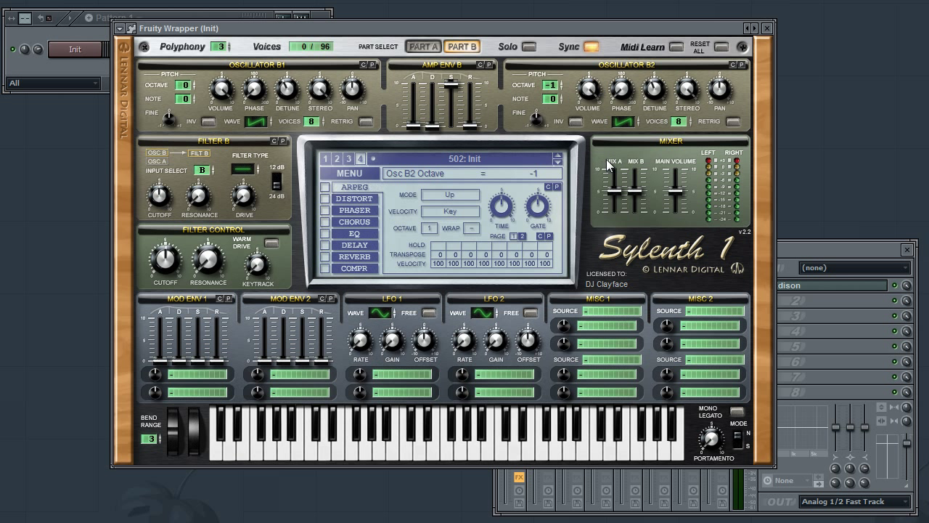
{"action": "left_click", "coordinate": [193, 82]}
{"action": "left_click_drag", "start_coordinate": [224, 92], "coordinate": [240, 188]}
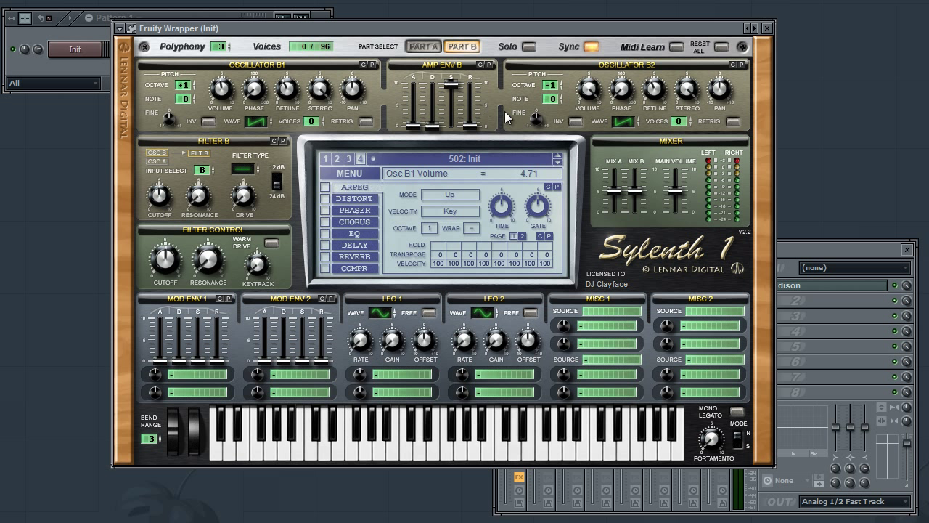
Step: Raise the release of both amp envelopes, with Amp Env B at about 6.09
{"action": "left_click_drag", "start_coordinate": [475, 127], "coordinate": [479, 42]}
{"action": "left_click", "coordinate": [428, 50]}
{"action": "mouse_move", "coordinate": [470, 127]}
{"action": "left_mouse_down"}
{"action": "mouse_move", "coordinate": [473, 98]}
{"action": "mouse_move", "coordinate": [481, 133]}
{"action": "left_mouse_up"}
{"action": "left_click", "coordinate": [475, 48]}
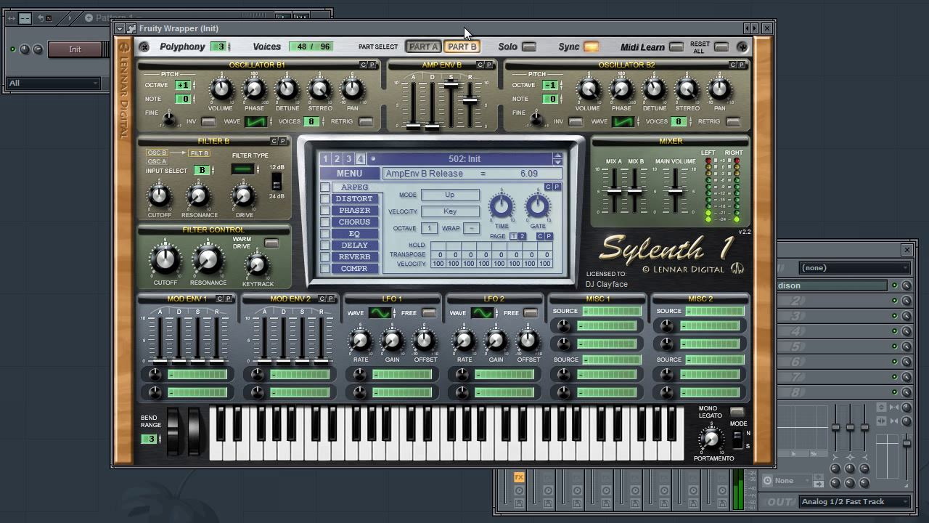
Step: Shorten the release of both amp envelopes to similar values, with Amp Env A at about 2.51
{"action": "left_click_drag", "start_coordinate": [466, 99], "coordinate": [509, 154]}
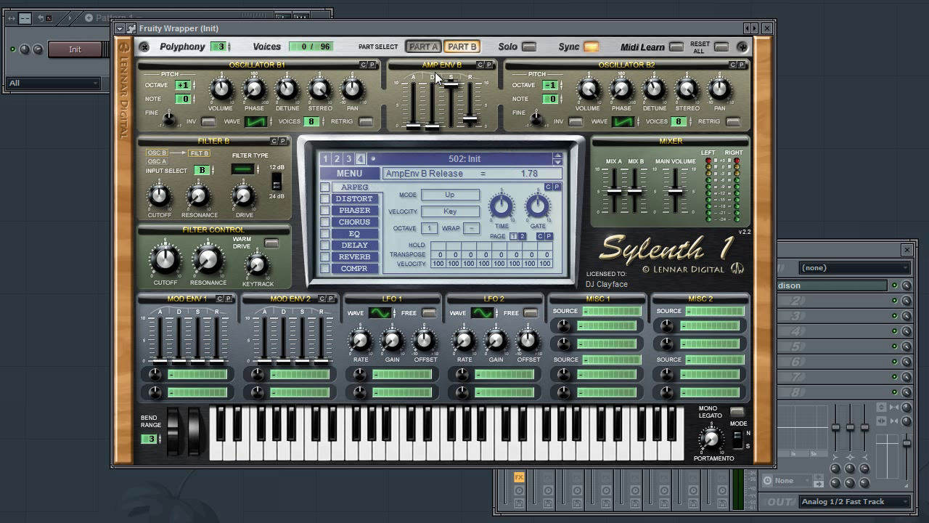
{"action": "left_click", "coordinate": [423, 46]}
{"action": "left_click_drag", "start_coordinate": [465, 100], "coordinate": [493, 154]}
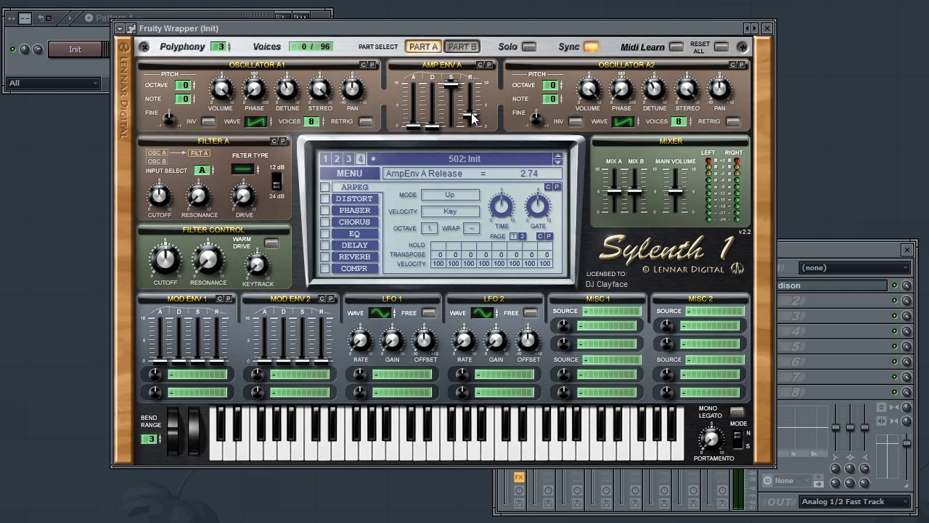
{"action": "left_click", "coordinate": [461, 46]}
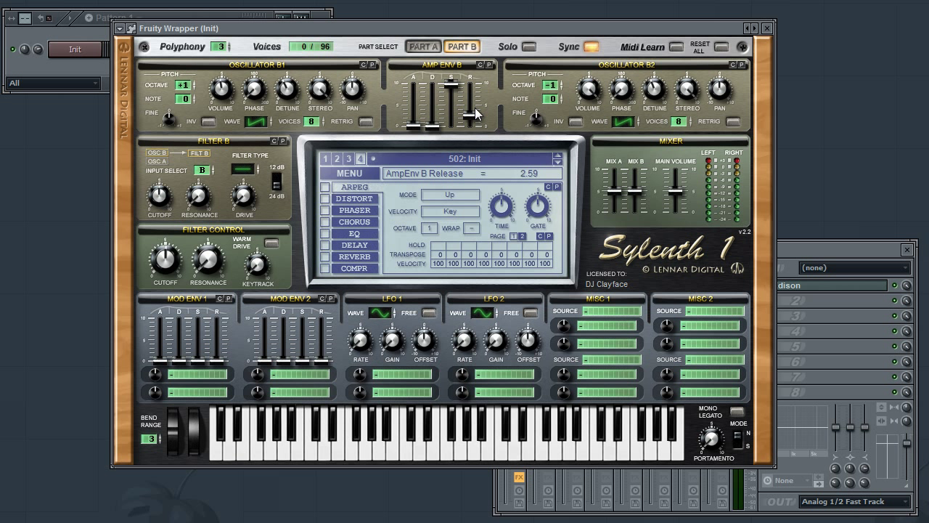
{"action": "left_click_drag", "start_coordinate": [475, 114], "coordinate": [473, 122]}
{"action": "left_click", "coordinate": [417, 48]}
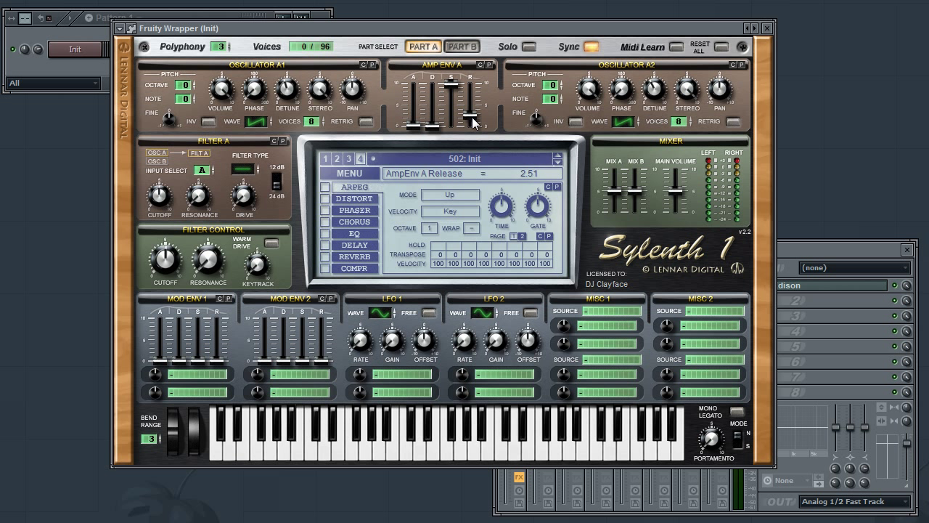
{"action": "left_click", "coordinate": [460, 48]}
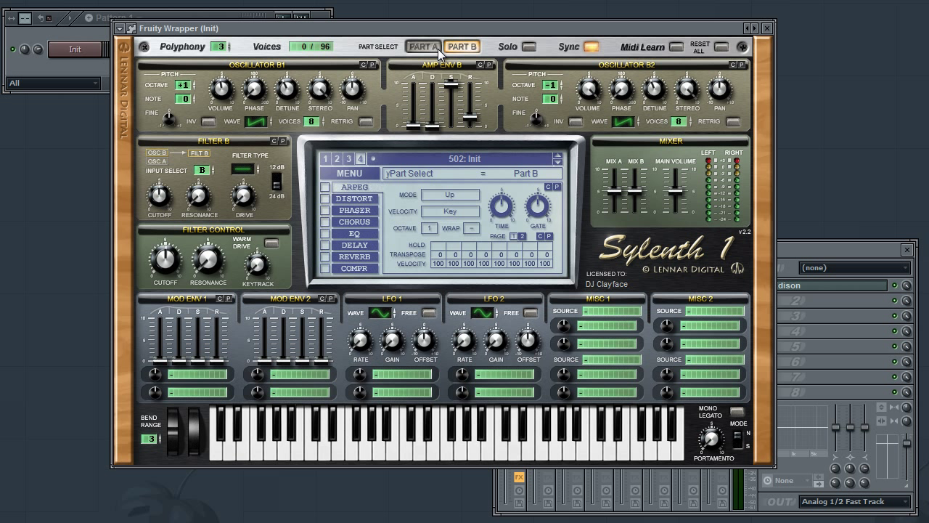
Step: Set the filter type of both Filter A and Filter B to Lowpass
{"action": "left_click", "coordinate": [437, 47]}
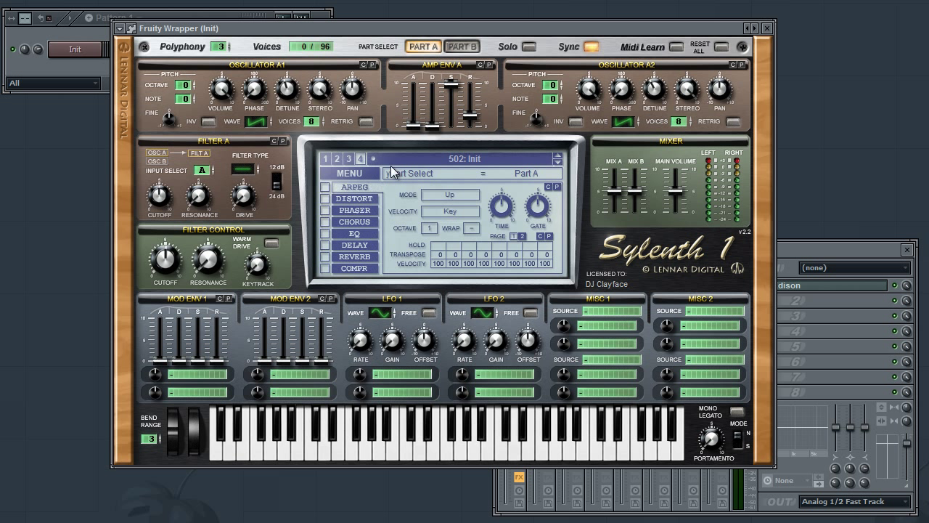
{"action": "mouse_move", "coordinate": [257, 165]}
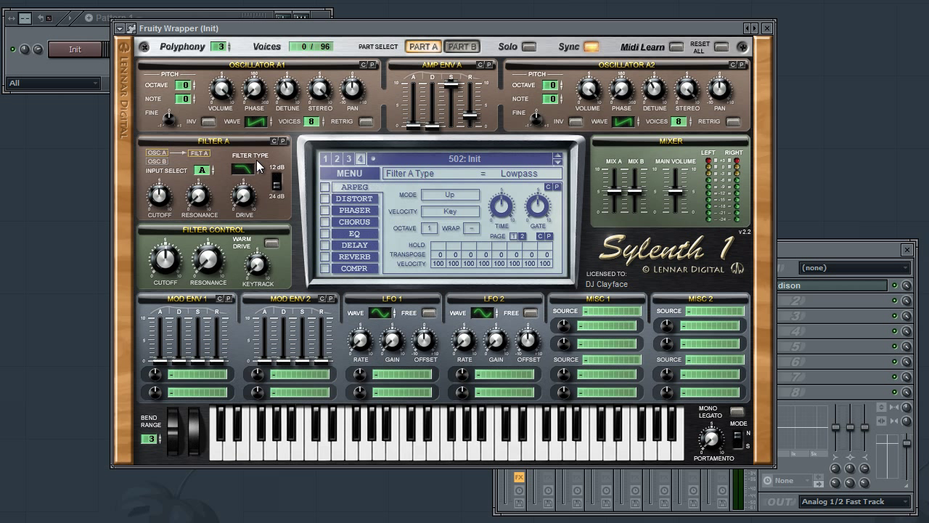
{"action": "left_click", "coordinate": [472, 49]}
{"action": "mouse_move", "coordinate": [247, 171]}
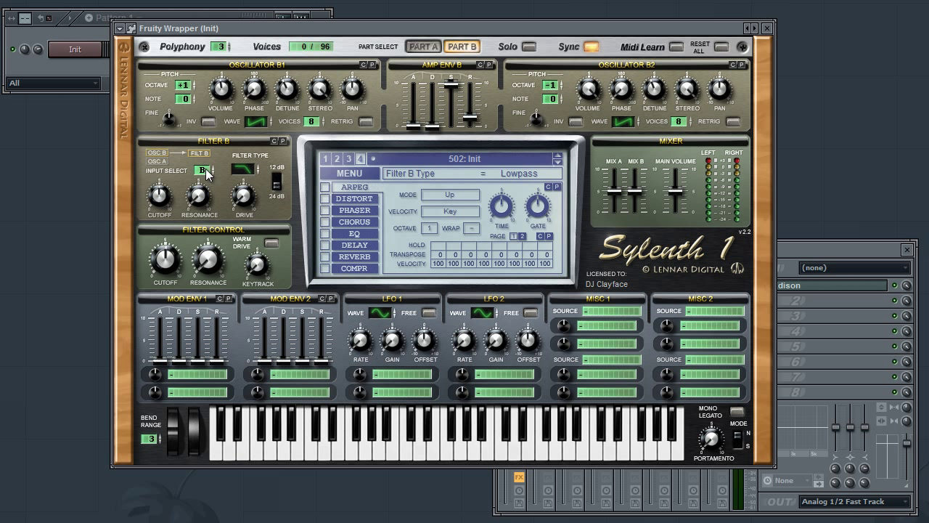
Step: Route both oscillator parts into each filter, setting Filter B's input to B+A and Filter A's input to A+B
{"action": "left_click", "coordinate": [212, 156]}
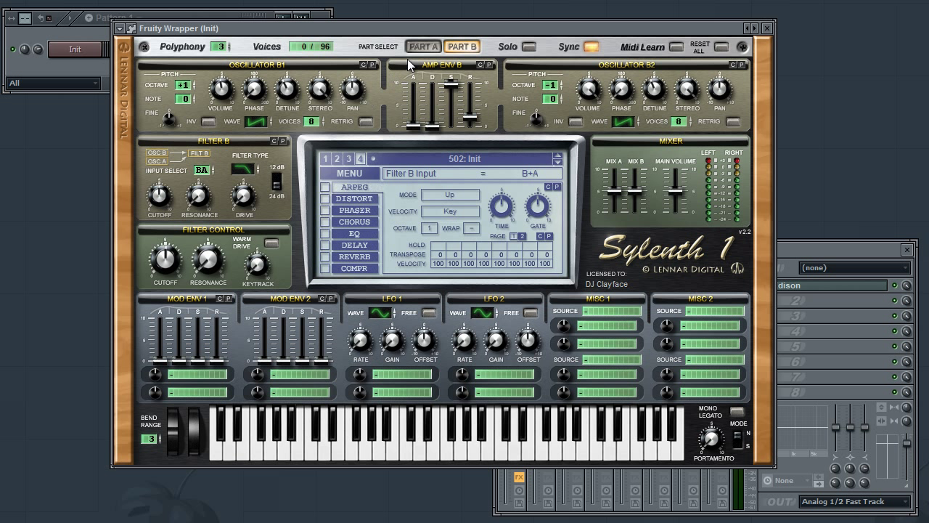
{"action": "left_click", "coordinate": [424, 46]}
{"action": "left_click", "coordinate": [204, 171]}
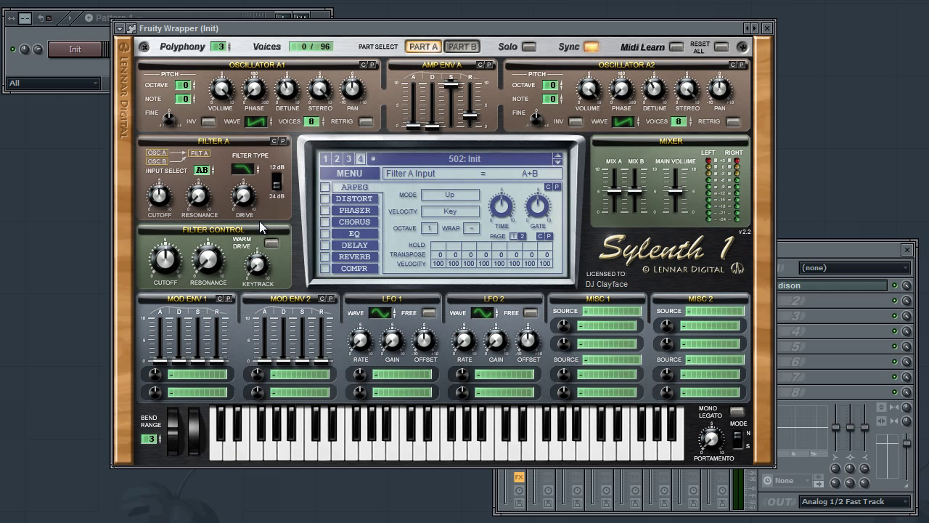
Step: Lower the Filter Control cutoff to about 11.26 Hz and assign Mod Env 1 to Cutoff AB with an amount of 10
{"action": "left_click", "coordinate": [164, 259]}
{"action": "mouse_move", "coordinate": [165, 258]}
{"action": "left_mouse_down"}
{"action": "mouse_move", "coordinate": [171, 282]}
{"action": "mouse_move", "coordinate": [168, 267]}
{"action": "left_mouse_up"}
{"action": "left_click", "coordinate": [177, 376]}
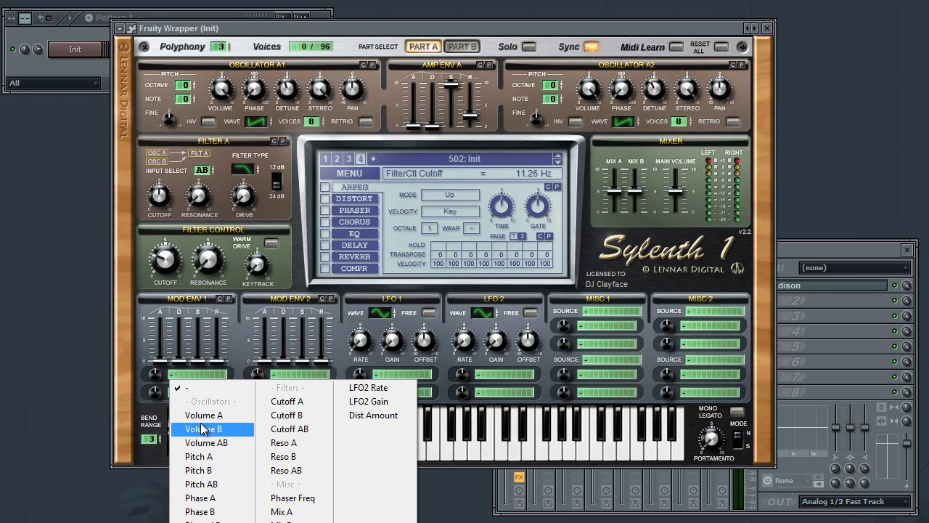
{"action": "left_click", "coordinate": [273, 429]}
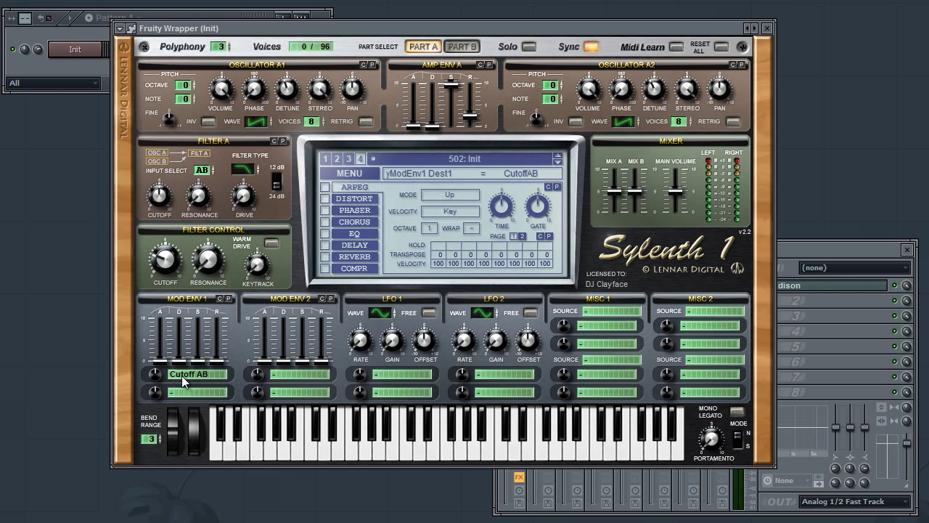
{"action": "left_click", "coordinate": [182, 376]}
{"action": "left_click", "coordinate": [293, 429]}
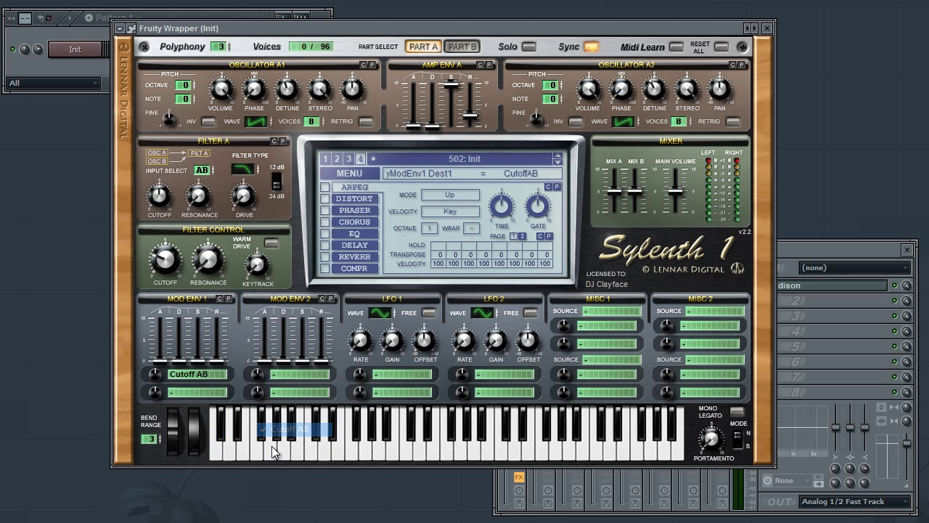
{"action": "left_click_drag", "start_coordinate": [161, 378], "coordinate": [183, 180]}
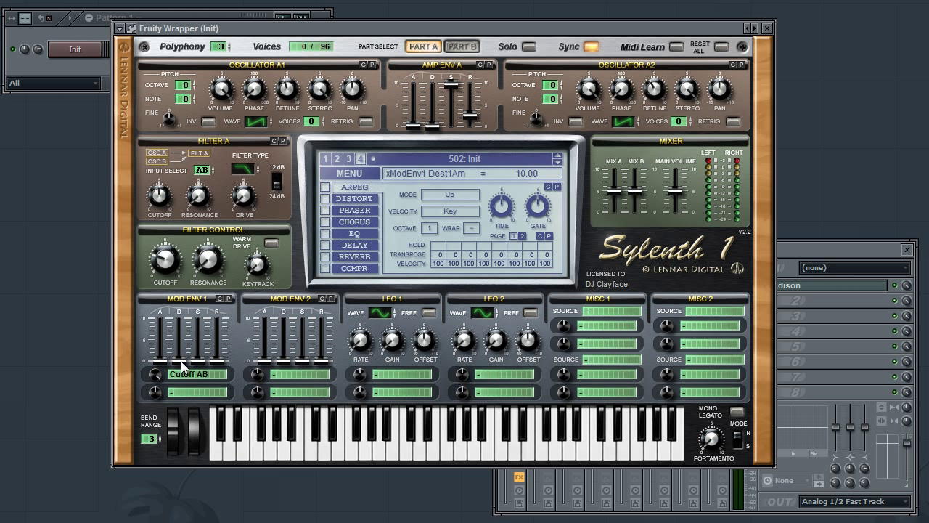
Step: Raise Mod Env 1's decay, set its release to about 1.55, and readjust the Filter Control cutoff
{"action": "left_click_drag", "start_coordinate": [182, 362], "coordinate": [219, 346]}
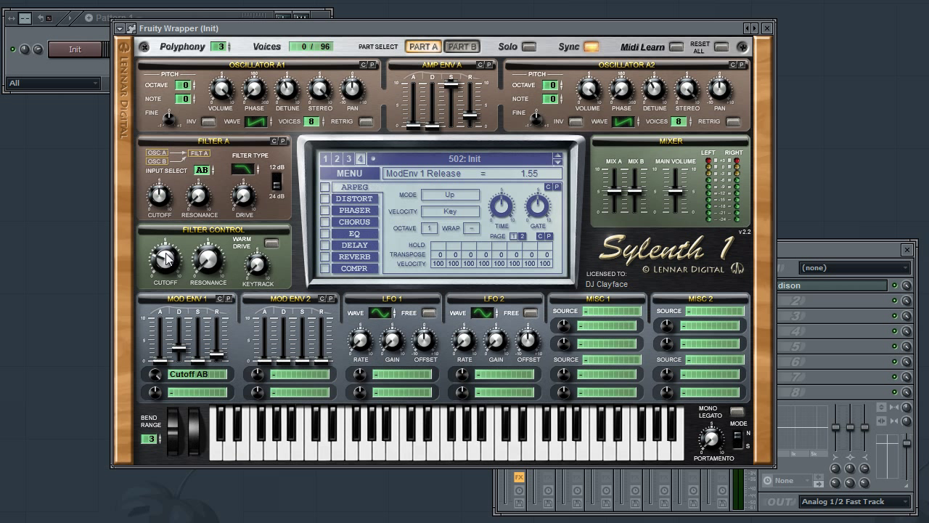
{"action": "left_click_drag", "start_coordinate": [161, 258], "coordinate": [181, 314]}
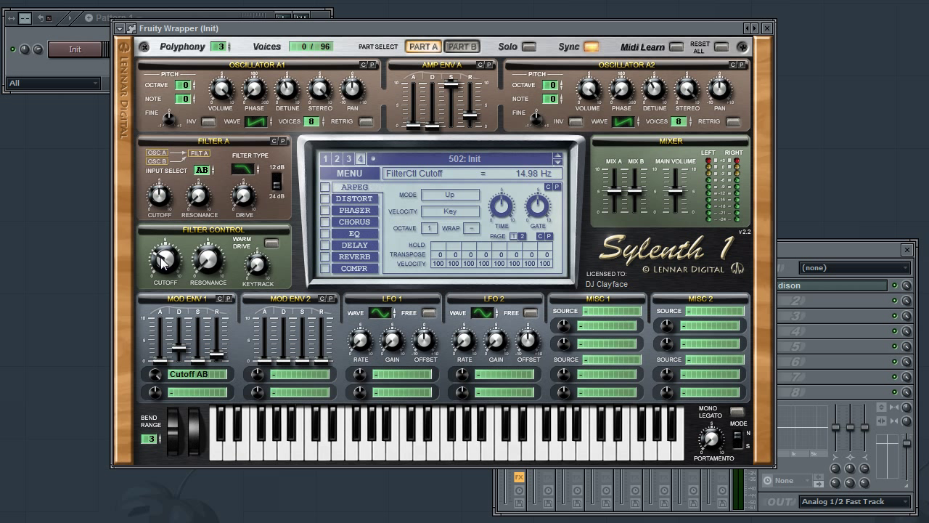
{"action": "left_click_drag", "start_coordinate": [174, 262], "coordinate": [176, 244]}
Step: Adjust the resonance of both filters, bringing Filter B to about 3.14 and Filter A to about 3.19
{"action": "left_click", "coordinate": [198, 195]}
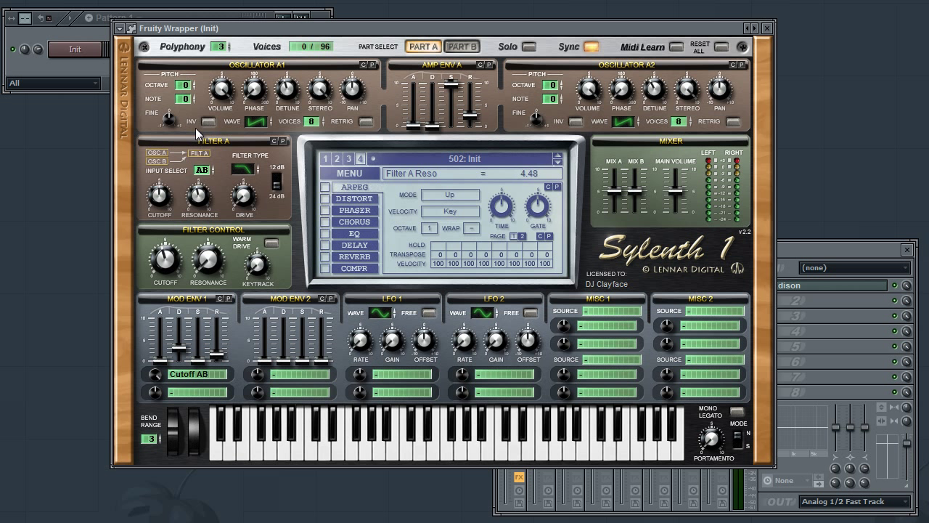
{"action": "left_click_drag", "start_coordinate": [203, 195], "coordinate": [203, 147]}
{"action": "left_click", "coordinate": [462, 47]}
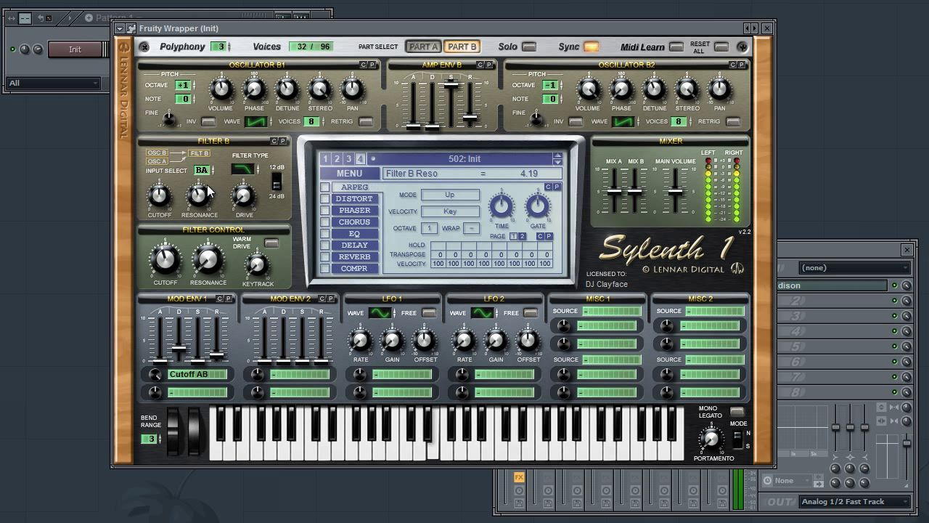
{"action": "left_click_drag", "start_coordinate": [208, 190], "coordinate": [205, 211]}
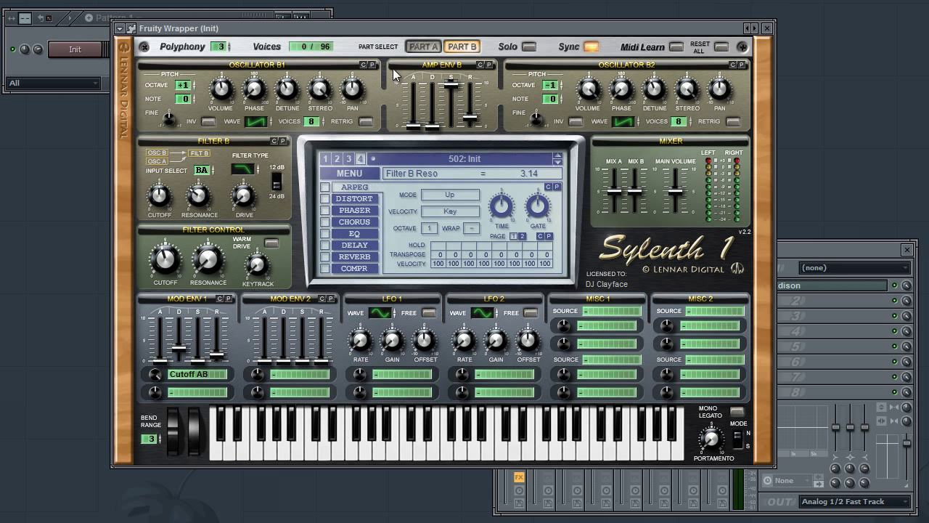
{"action": "left_click", "coordinate": [423, 47]}
{"action": "left_click_drag", "start_coordinate": [211, 201], "coordinate": [204, 214]}
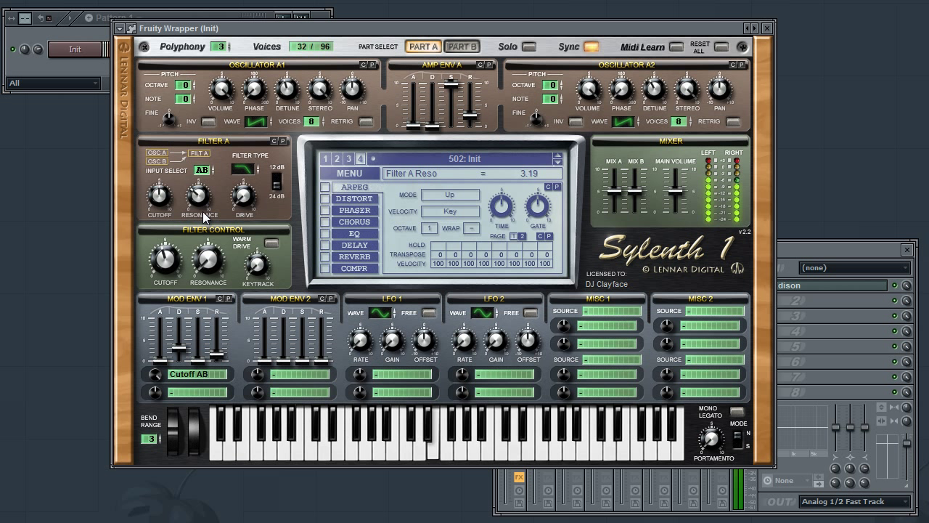
Step: Raise the drive of Filter A to about 4.05 and Filter B to about 3.81, with the Filter Control cutoff at about 16.47 Hz
{"action": "left_click_drag", "start_coordinate": [164, 261], "coordinate": [167, 298]}
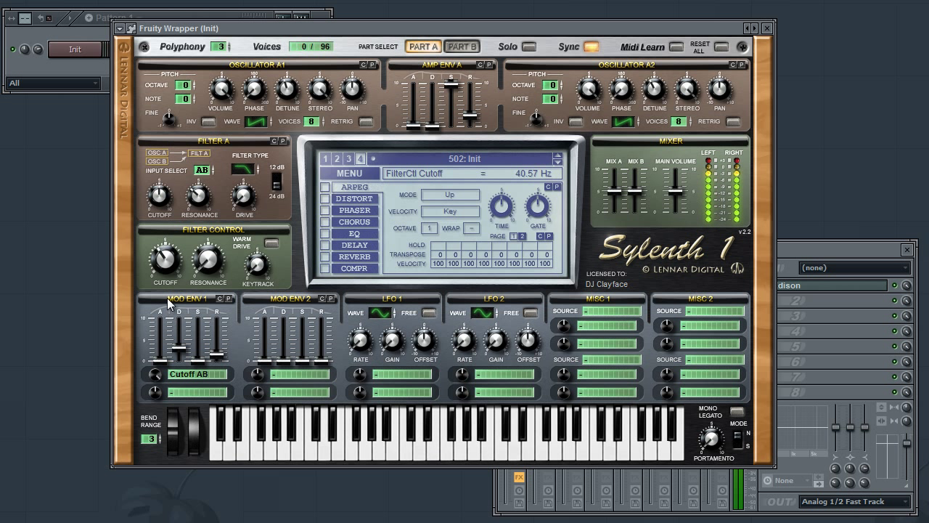
{"action": "left_click_drag", "start_coordinate": [245, 193], "coordinate": [254, 149]}
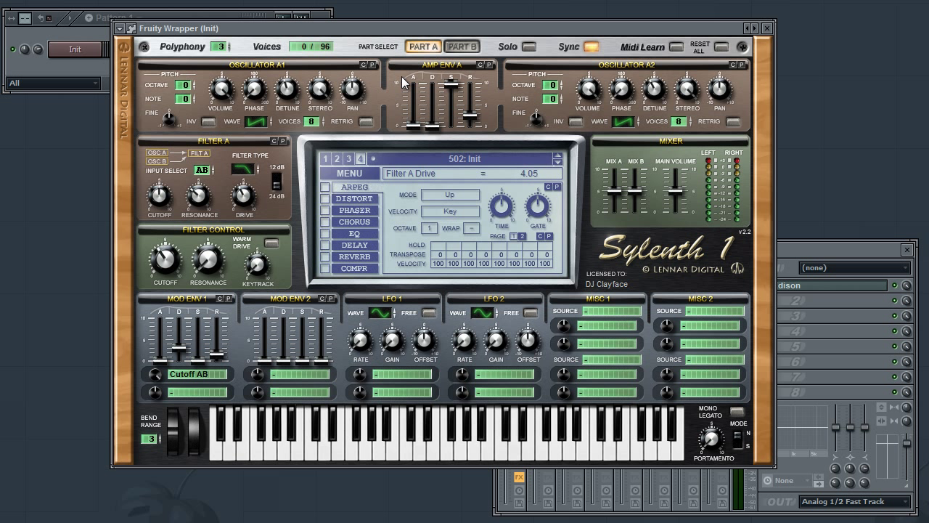
{"action": "left_click", "coordinate": [477, 47]}
{"action": "left_click_drag", "start_coordinate": [246, 201], "coordinate": [252, 149]}
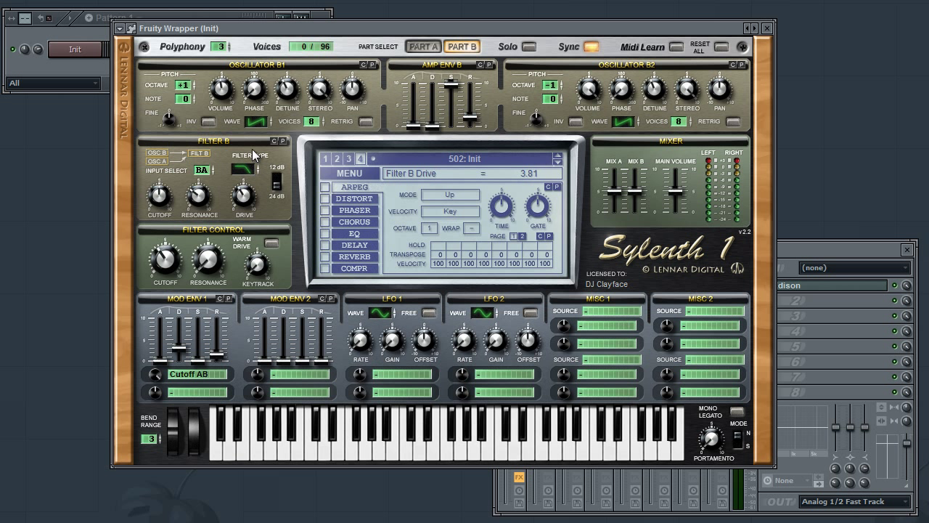
{"action": "left_click_drag", "start_coordinate": [165, 262], "coordinate": [174, 287]}
Step: Lower the Master track's volume in the mixer, and bring the synth window back to the front
{"action": "left_click", "coordinate": [830, 246]}
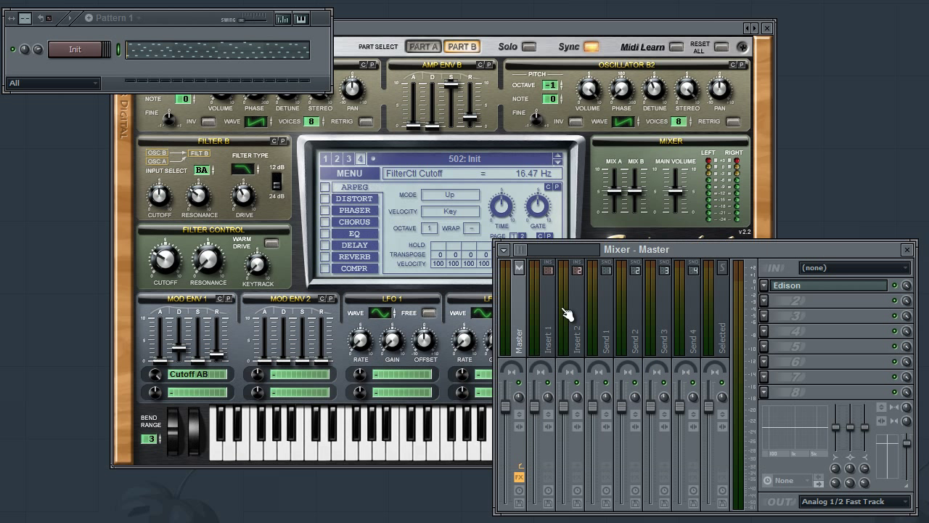
{"action": "left_click_drag", "start_coordinate": [513, 419], "coordinate": [513, 429]}
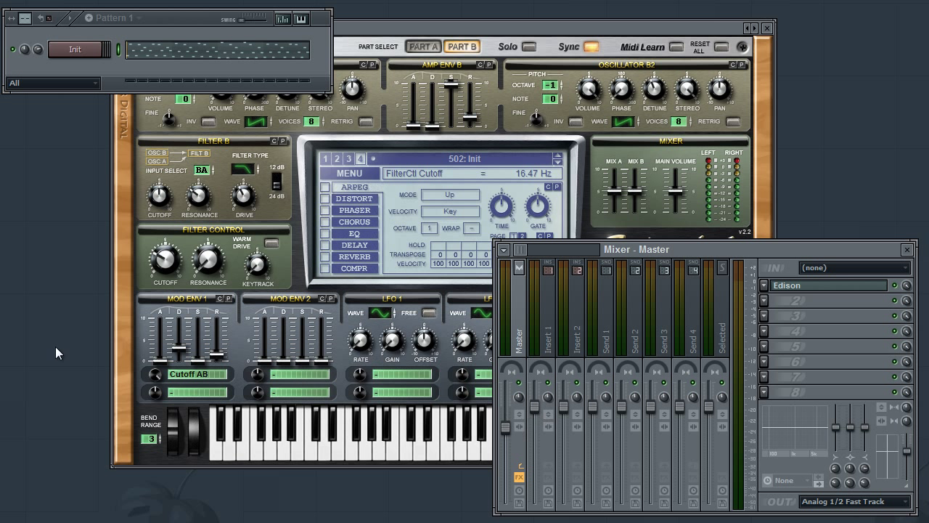
{"action": "left_click", "coordinate": [607, 25]}
{"action": "left_click", "coordinate": [231, 49]}
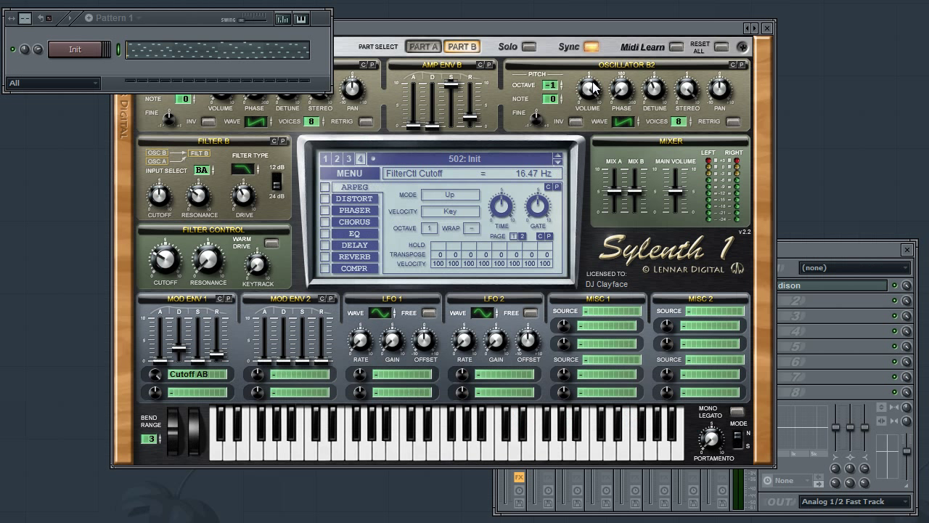
{"action": "left_click", "coordinate": [537, 29]}
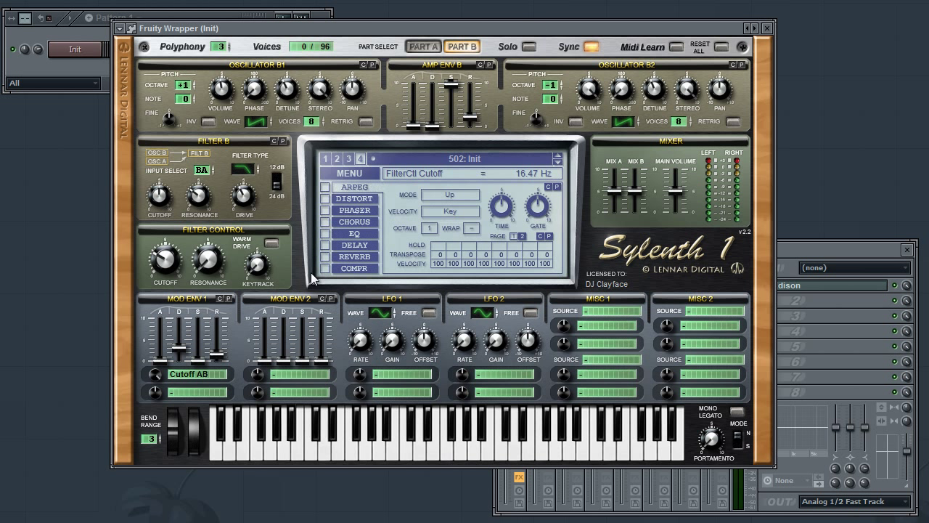
Step: Open the Filter Control cutoff fully to 21341.28 Hz during playback, and stop the playback
{"action": "left_click_drag", "start_coordinate": [172, 271], "coordinate": [315, 9]}
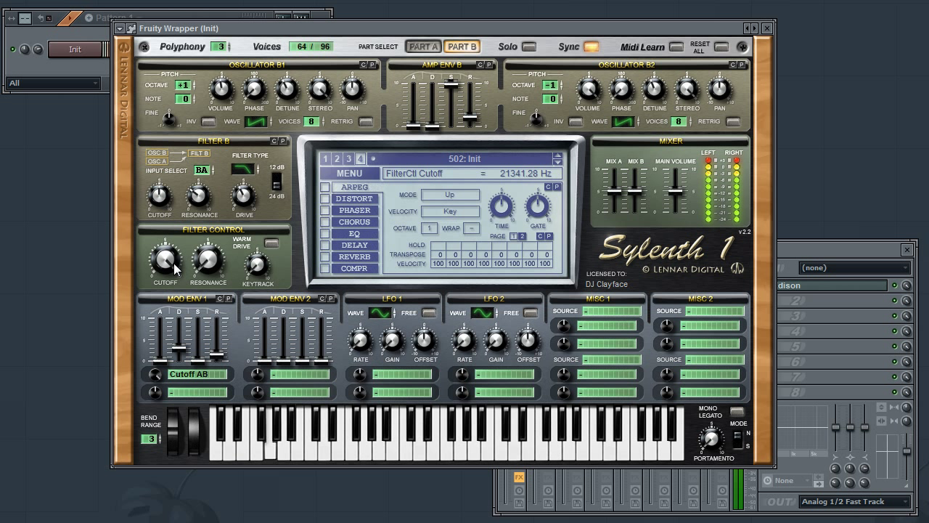
{"action": "left_click_drag", "start_coordinate": [174, 268], "coordinate": [174, 215]}
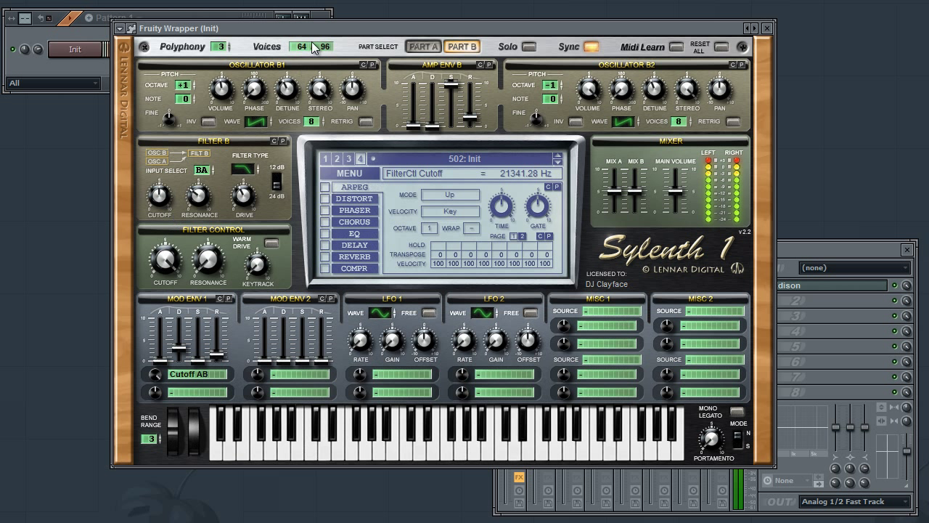
{"action": "key", "text": "space"}
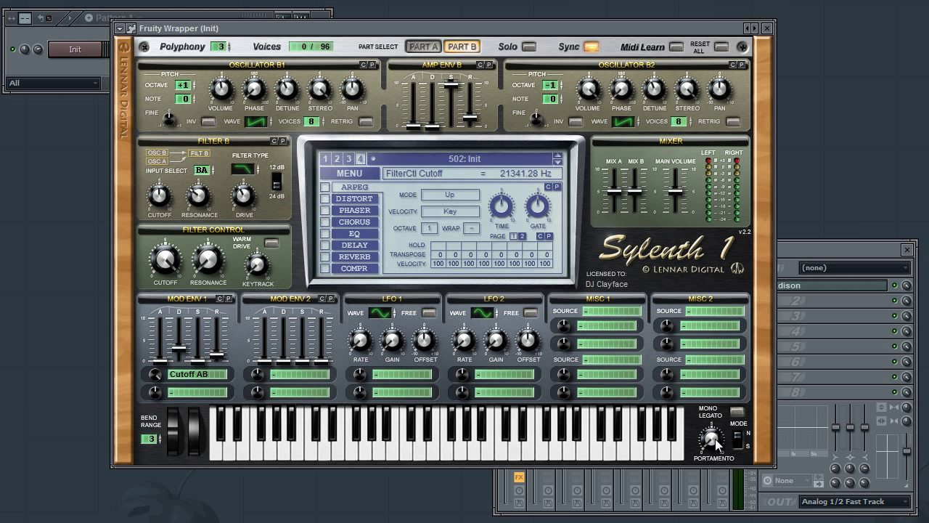
Step: Set the portamento time to about 3.81
{"action": "left_click_drag", "start_coordinate": [714, 442], "coordinate": [723, 406]}
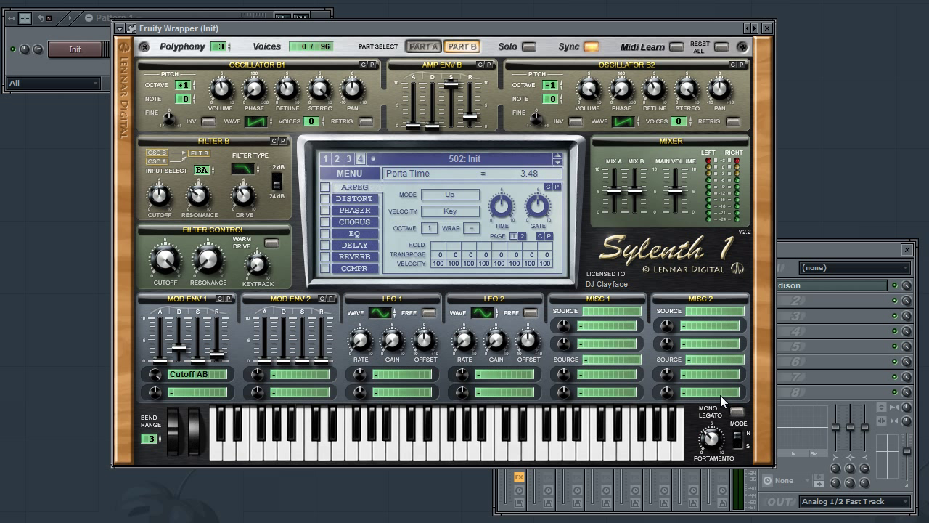
{"action": "left_click", "coordinate": [737, 438]}
{"action": "left_click_drag", "start_coordinate": [716, 436], "coordinate": [717, 438]}
{"action": "mouse_move", "coordinate": [716, 438]}
{"action": "left_mouse_down"}
{"action": "mouse_move", "coordinate": [709, 429]}
{"action": "mouse_move", "coordinate": [709, 448]}
{"action": "left_mouse_up"}
Step: Assign Mod Env 2 to Pitch AB and adjust its modulation amount
{"action": "left_click", "coordinate": [301, 375]}
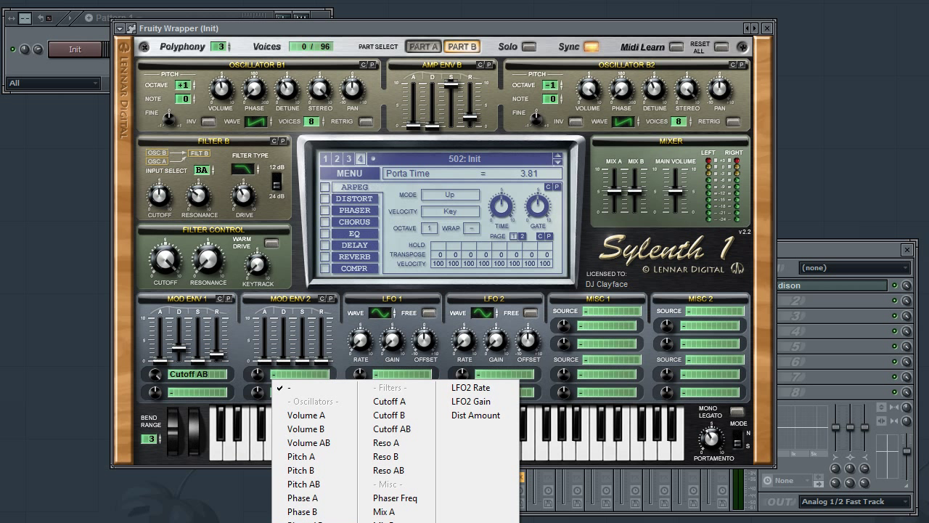
{"action": "left_click", "coordinate": [316, 484]}
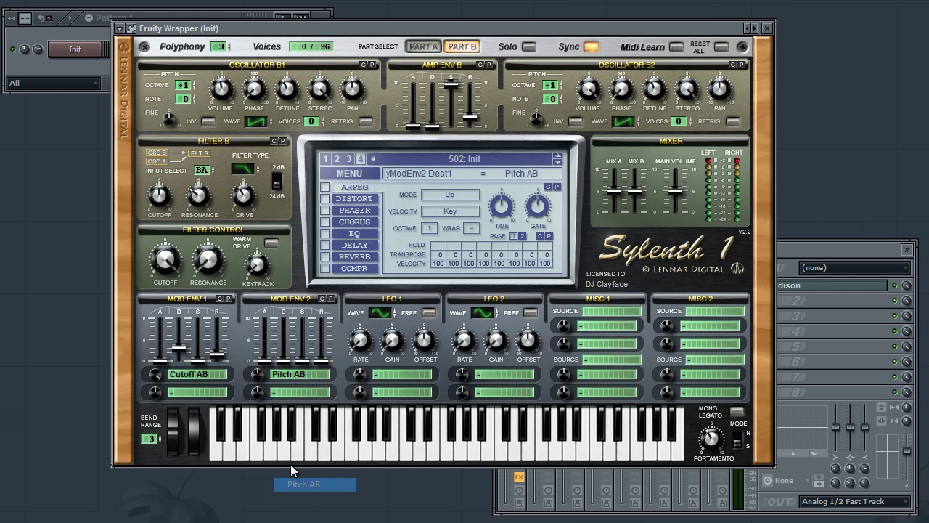
{"action": "left_click", "coordinate": [258, 375]}
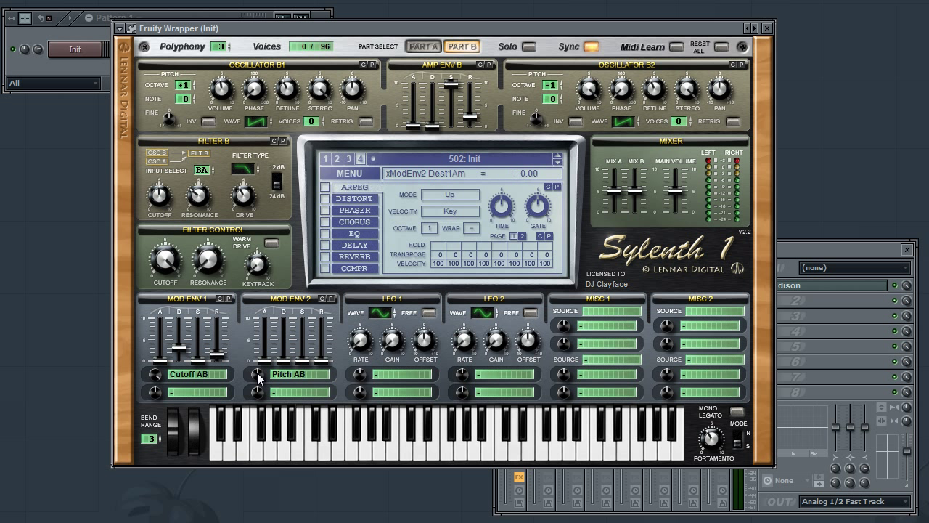
{"action": "scroll", "coordinate": [258, 372], "scroll_direction": "up", "scroll_amount": 5}
Step: Try different decay lengths for Mod Env 2 and settle on about 0.80
{"action": "left_click_drag", "start_coordinate": [283, 363], "coordinate": [285, 358]}
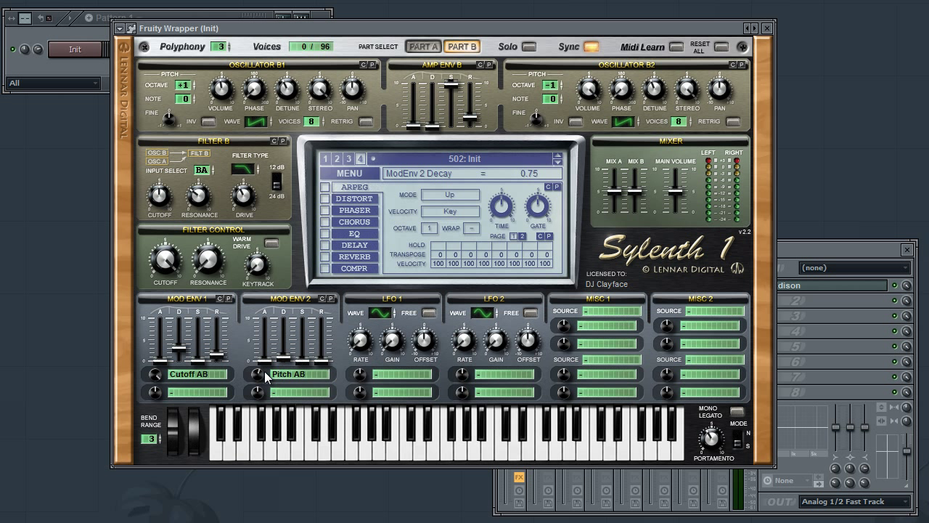
{"action": "left_click_drag", "start_coordinate": [287, 361], "coordinate": [292, 299]}
{"action": "left_click_drag", "start_coordinate": [297, 369], "coordinate": [327, 392]}
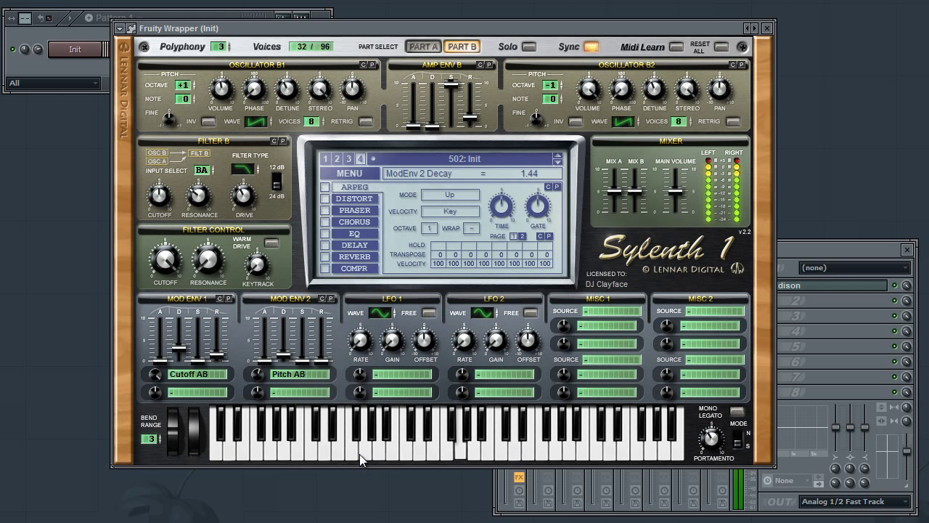
{"action": "left_click_drag", "start_coordinate": [283, 356], "coordinate": [288, 370]}
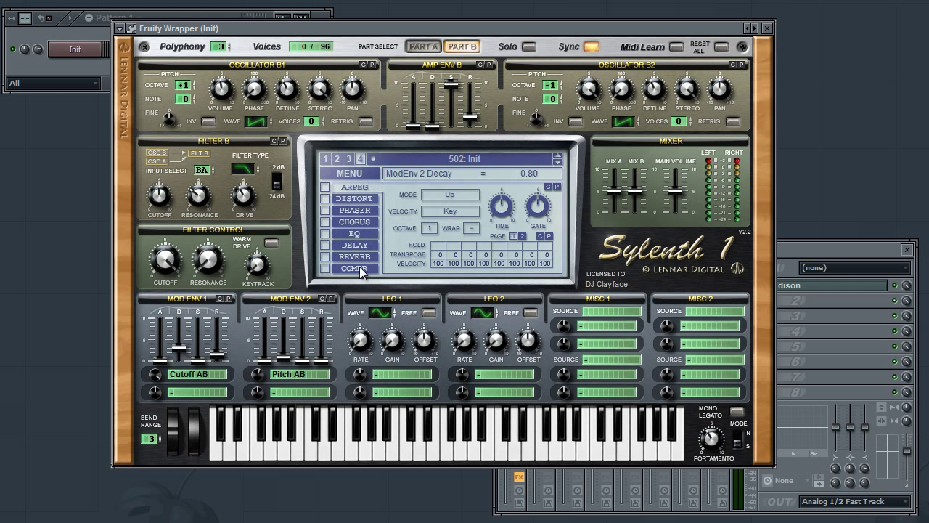
Step: Enable the EQ effect, set its bass to 0 dB and raise the bass frequency
{"action": "left_click", "coordinate": [355, 236]}
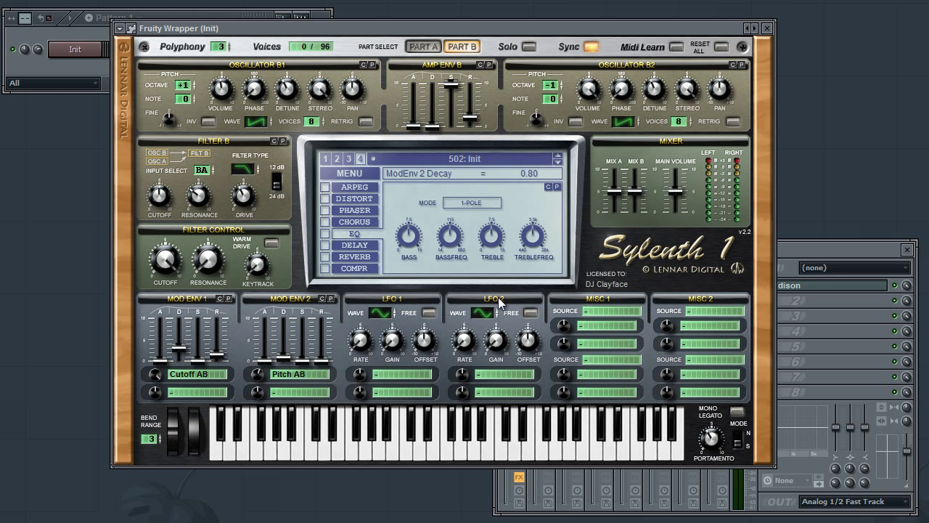
{"action": "left_click", "coordinate": [324, 233]}
{"action": "left_click_drag", "start_coordinate": [409, 243], "coordinate": [421, 290]}
{"action": "left_click_drag", "start_coordinate": [450, 236], "coordinate": [489, 185]}
{"action": "left_click_drag", "start_coordinate": [410, 238], "coordinate": [442, 305]}
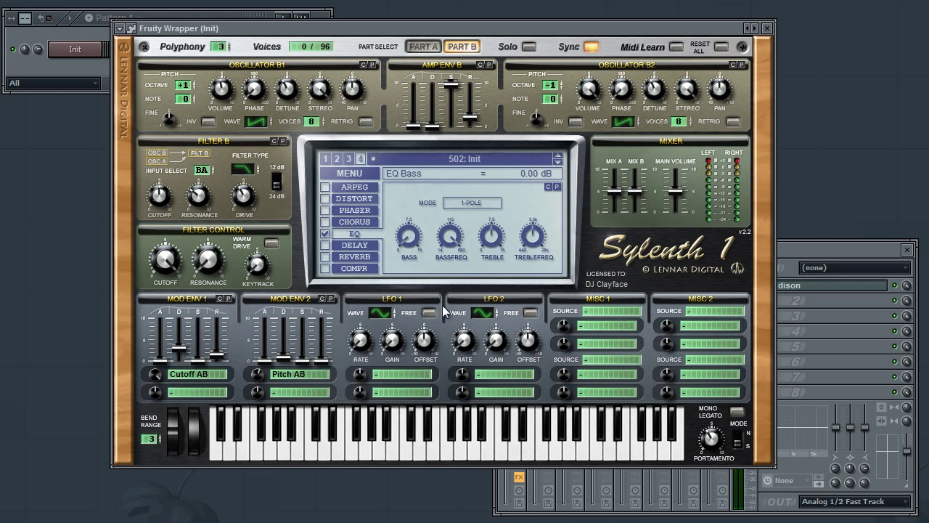
Step: Boost the EQ treble to about 10.93 dB and lower the treble frequency slightly
{"action": "scroll", "coordinate": [499, 234], "scroll_direction": "up", "scroll_amount": 5}
{"action": "scroll", "coordinate": [501, 236], "scroll_direction": "up", "scroll_amount": 3}
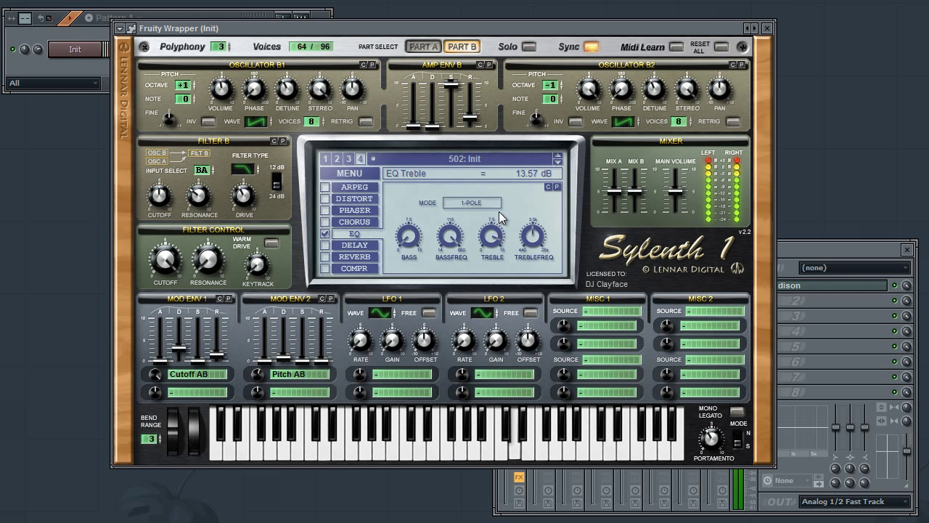
{"action": "scroll", "coordinate": [532, 236], "scroll_direction": "down", "scroll_amount": 4}
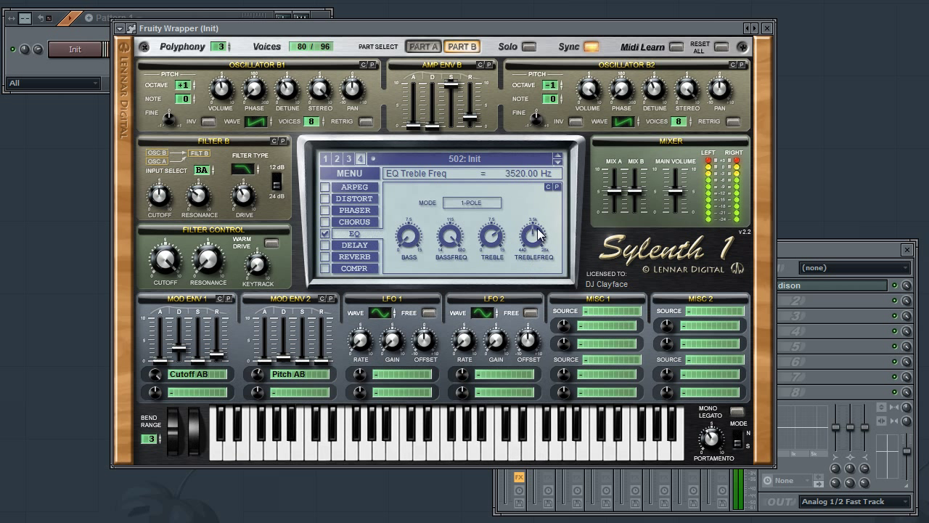
{"action": "left_click_drag", "start_coordinate": [539, 210], "coordinate": [544, 252]}
{"action": "scroll", "coordinate": [492, 236], "scroll_direction": "down", "scroll_amount": 3}
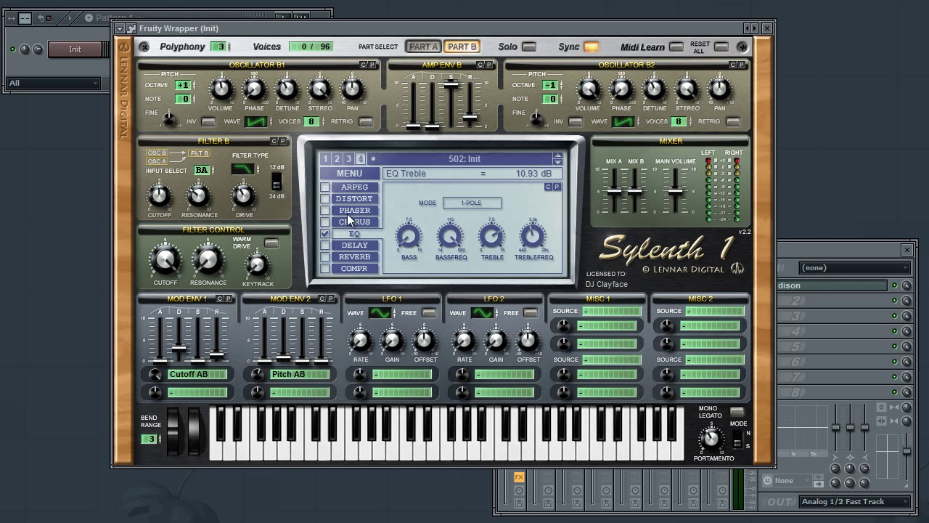
Step: Open the channel settings of the Init channel and move that window into full view
{"action": "left_click", "coordinate": [827, 243]}
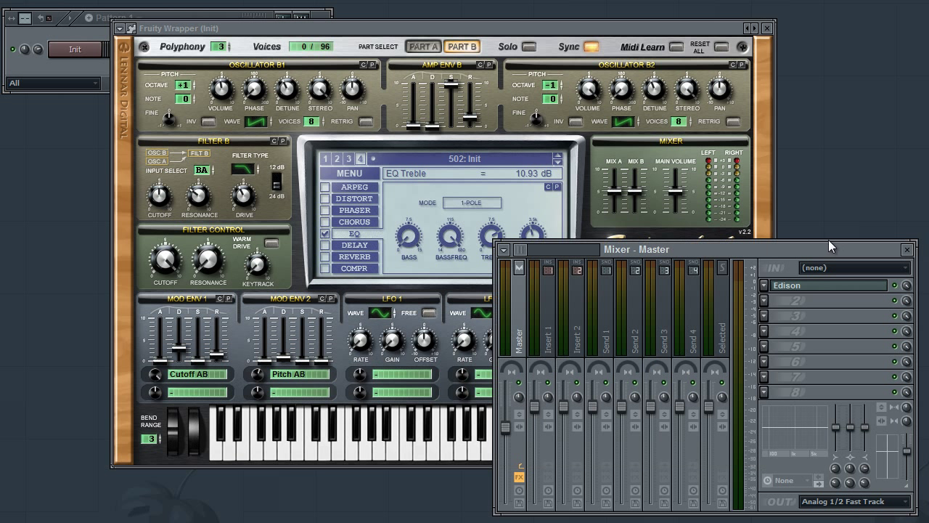
{"action": "left_click", "coordinate": [218, 18]}
{"action": "left_click", "coordinate": [75, 51]}
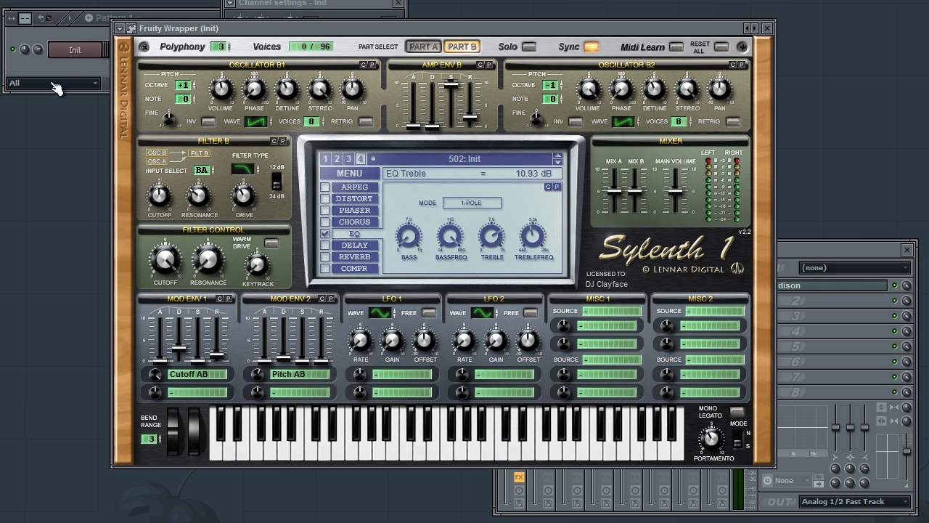
{"action": "left_click", "coordinate": [331, 4]}
{"action": "left_click_drag", "start_coordinate": [323, 7], "coordinate": [287, 52]}
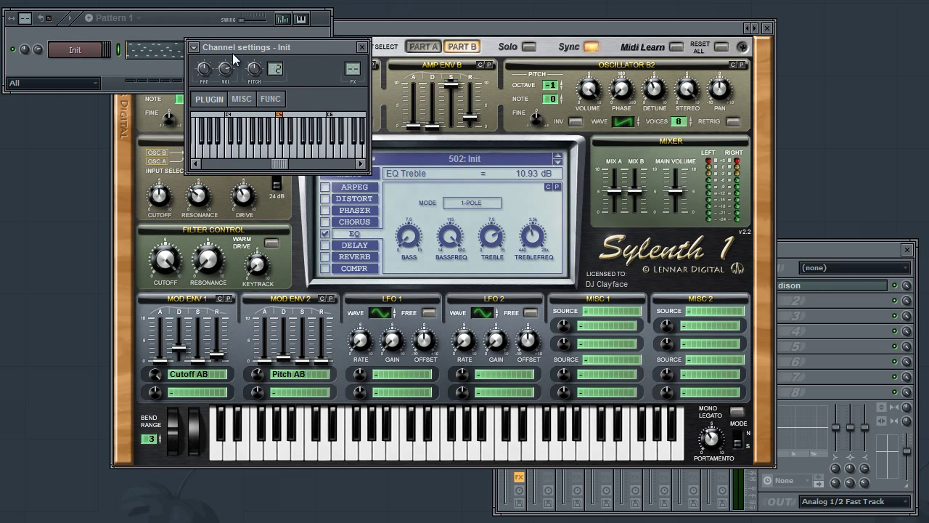
Step: Assign the Init channel to a free mixer track and move its channel settings window out of the way
{"action": "left_click", "coordinate": [194, 49]}
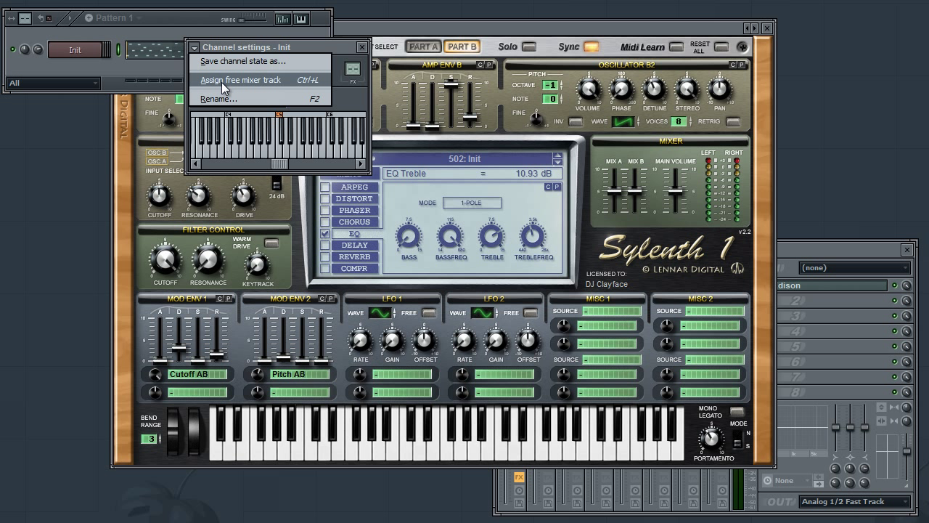
{"action": "left_click", "coordinate": [222, 82]}
{"action": "left_click_drag", "start_coordinate": [320, 48], "coordinate": [165, 101]}
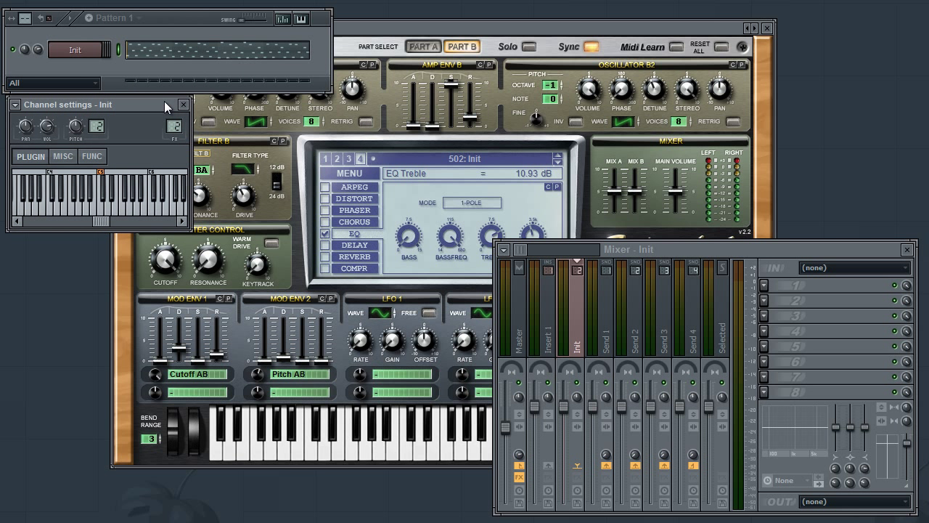
{"action": "left_click", "coordinate": [477, 35]}
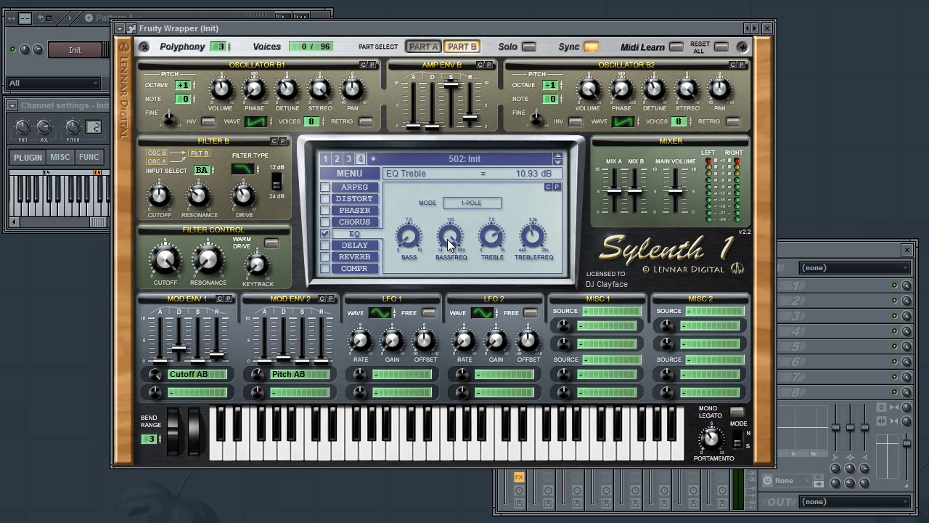
{"action": "left_click", "coordinate": [823, 248]}
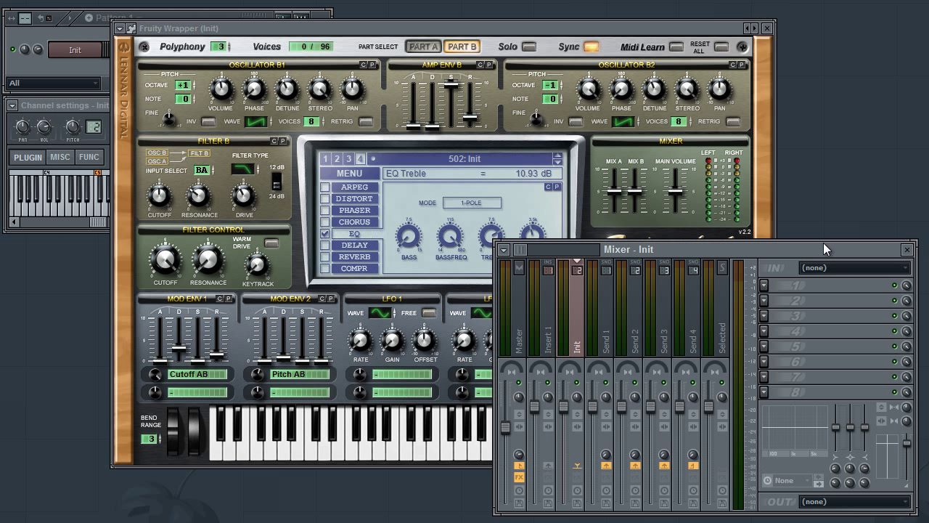
{"action": "left_click", "coordinate": [76, 106]}
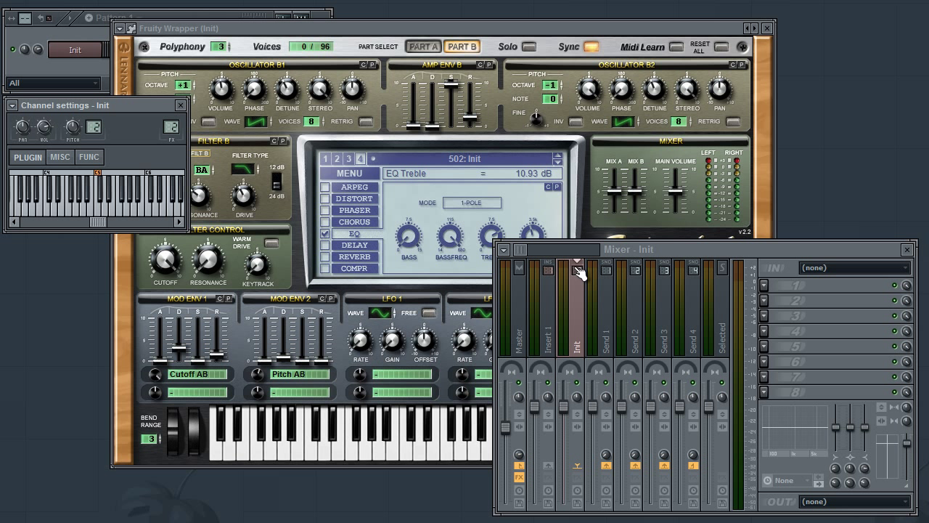
{"action": "left_click", "coordinate": [762, 283]}
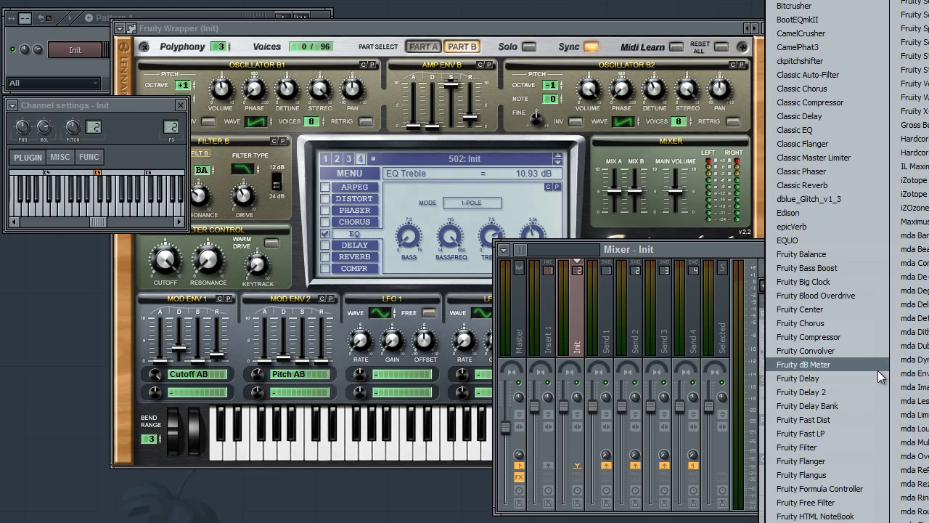
{"action": "left_click", "coordinate": [729, 248]}
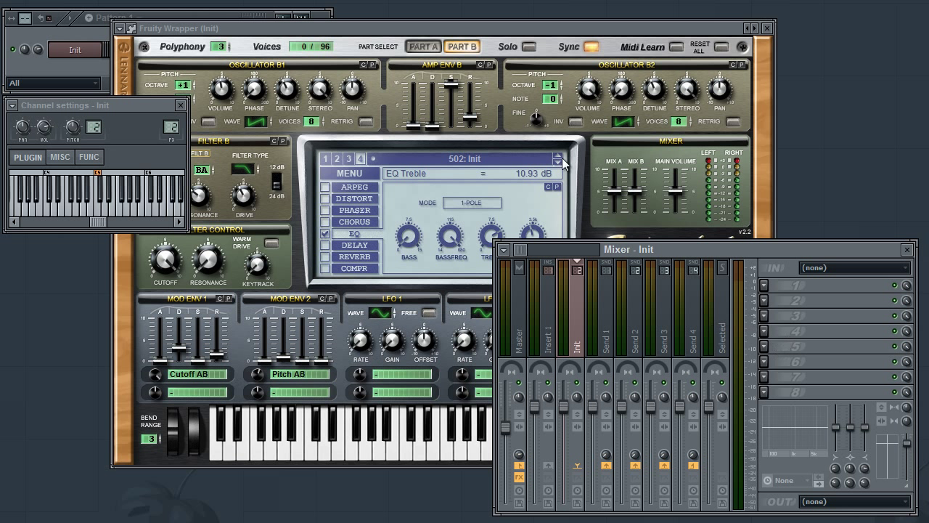
{"action": "left_click", "coordinate": [522, 36]}
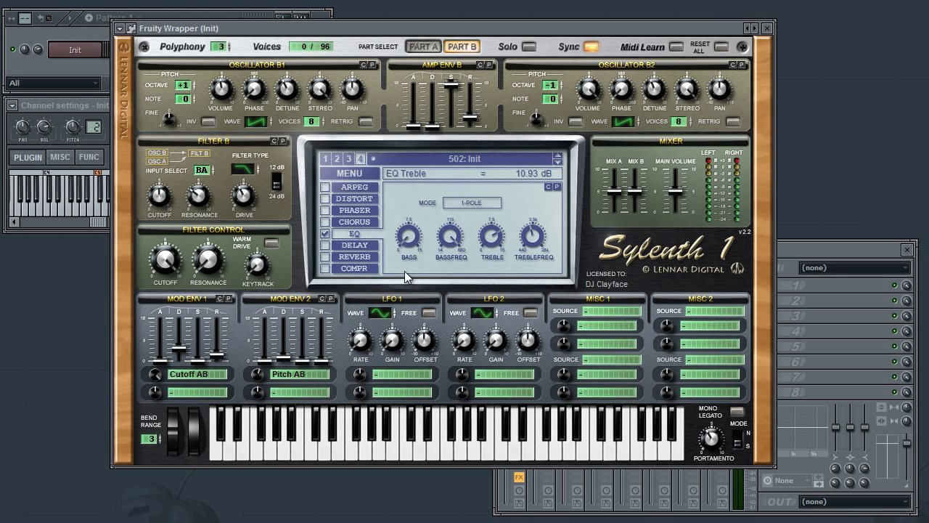
Step: Load Fruity Parametric EQ 2 into the first effect slot of the Init mixer track and move its window into full view
{"action": "left_click", "coordinate": [812, 245]}
{"action": "left_click", "coordinate": [771, 287]}
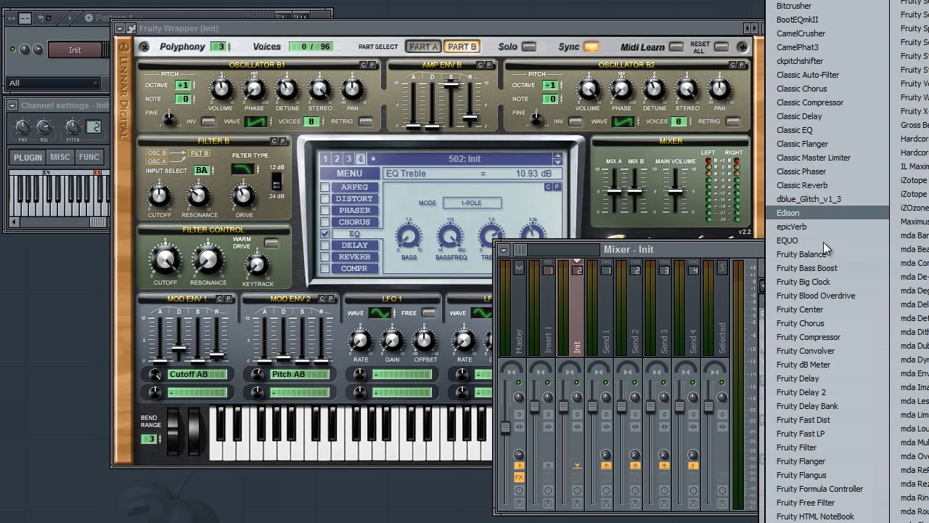
{"action": "left_click", "coordinate": [816, 522]}
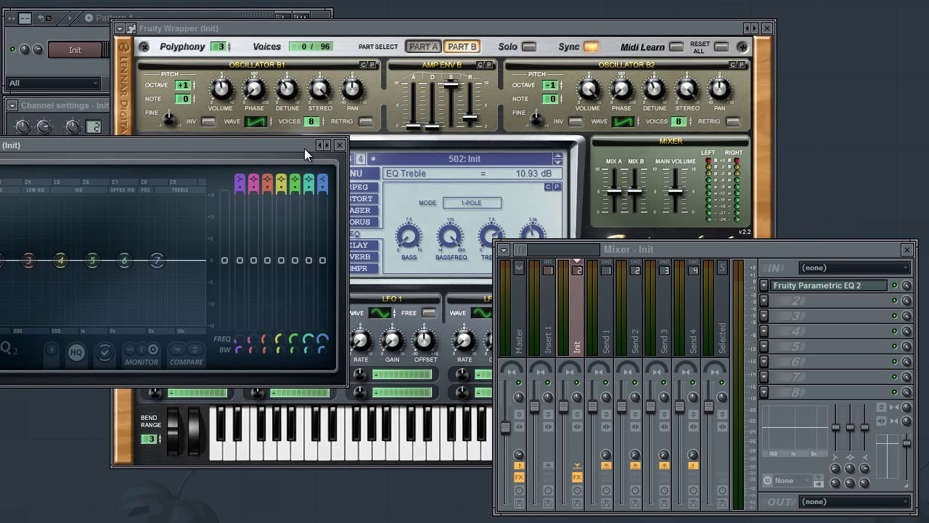
{"action": "left_click_drag", "start_coordinate": [307, 151], "coordinate": [555, 114]}
Step: Shape the parametric EQ with a band 1 high-pass up to band 2's position, a slight band 6 boost and a slight band 7 cut
{"action": "left_click_drag", "start_coordinate": [510, 139], "coordinate": [512, 146]}
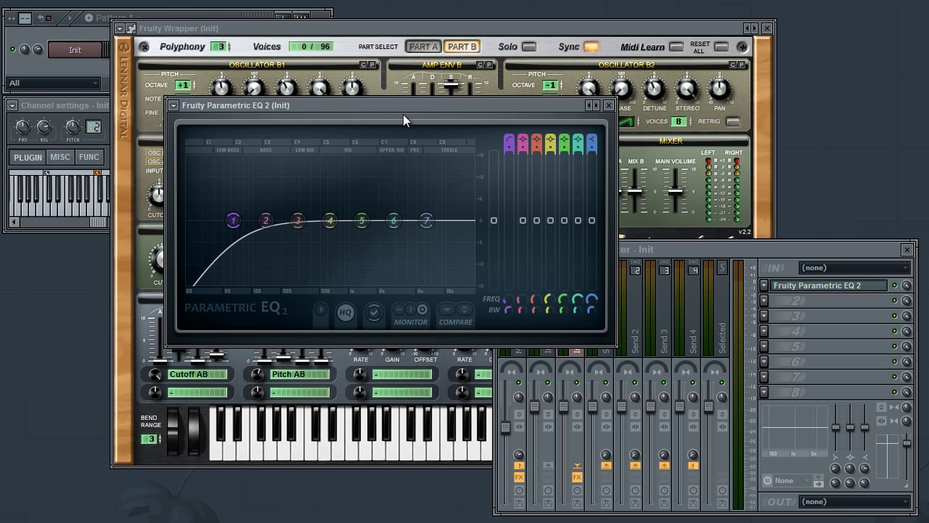
{"action": "key", "text": "space"}
{"action": "left_click_drag", "start_coordinate": [242, 232], "coordinate": [274, 234]}
{"action": "key", "text": "space"}
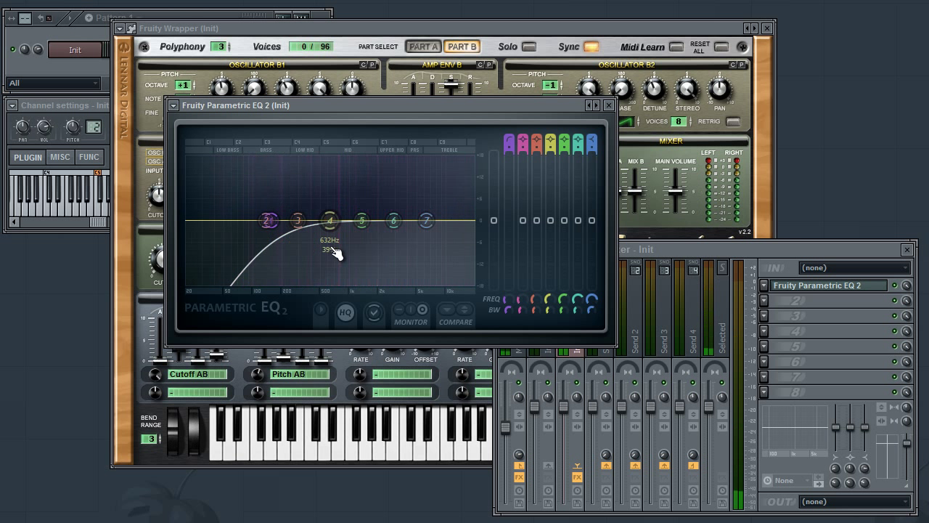
{"action": "mouse_move", "coordinate": [396, 227]}
{"action": "left_mouse_down"}
{"action": "mouse_move", "coordinate": [460, 231]}
{"action": "mouse_move", "coordinate": [430, 224]}
{"action": "left_mouse_up"}
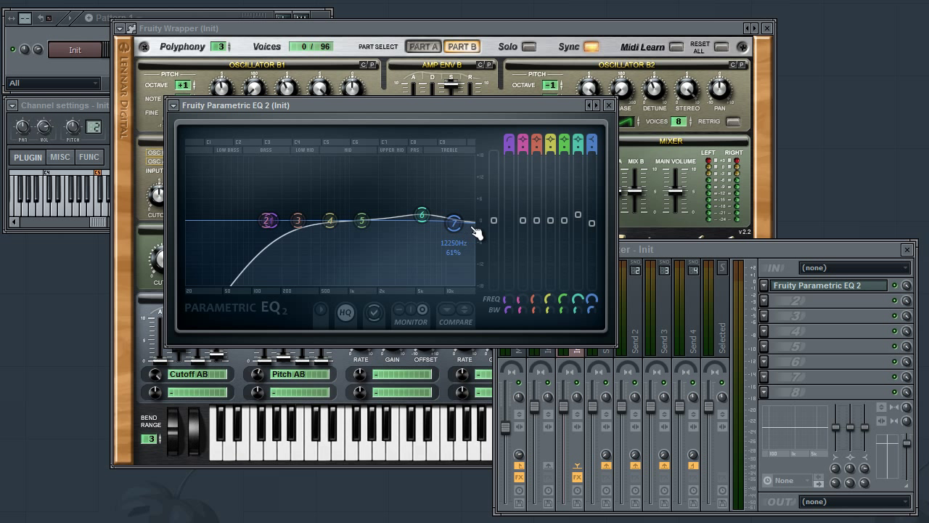
Step: Lower the volume fader of the Init mixer track slightly
{"action": "left_click", "coordinate": [693, 253]}
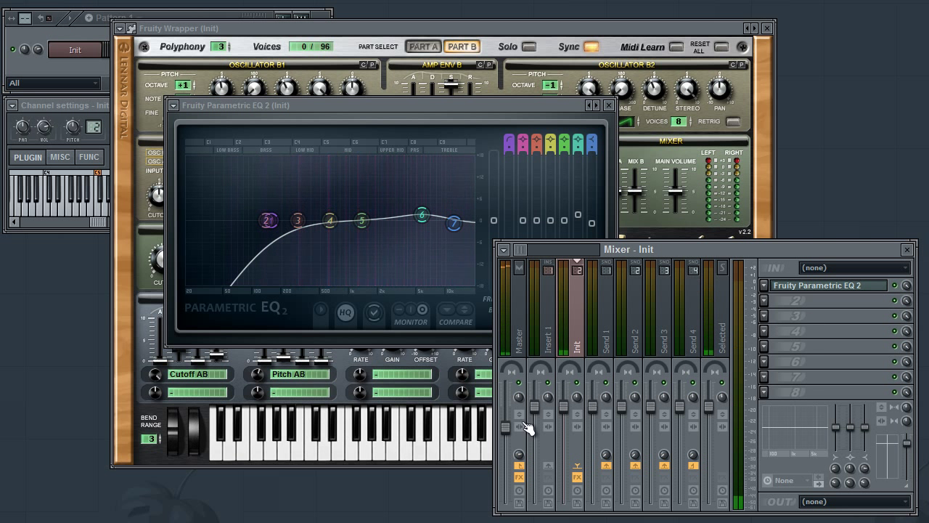
{"action": "left_click", "coordinate": [507, 331]}
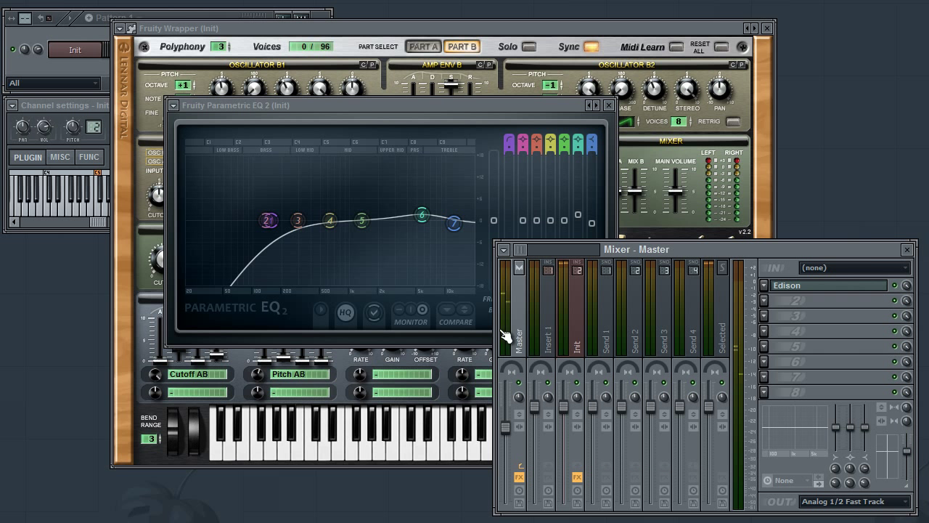
{"action": "left_click", "coordinate": [575, 332]}
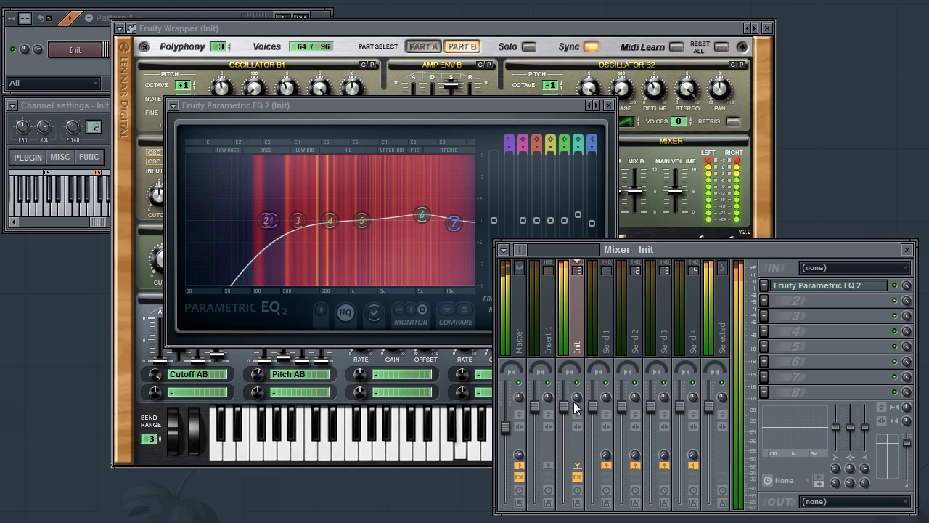
{"action": "left_click_drag", "start_coordinate": [575, 406], "coordinate": [575, 427]}
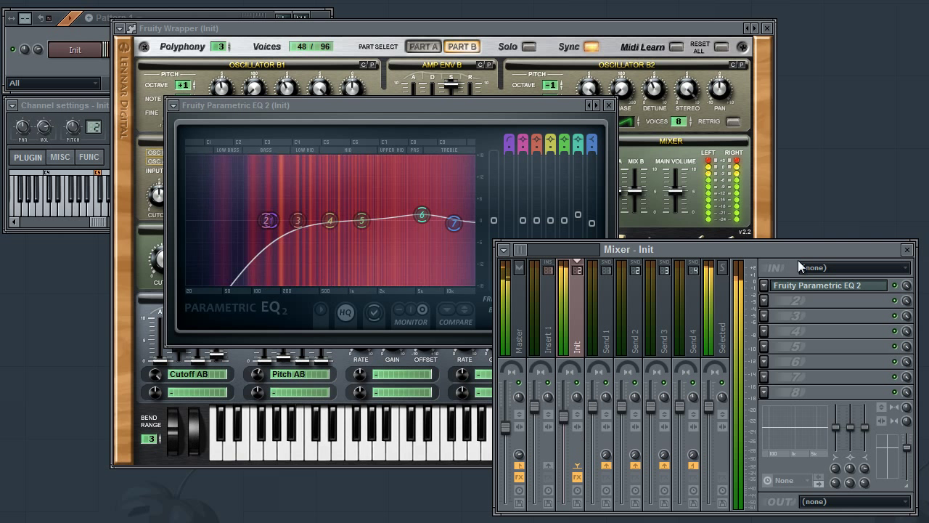
Step: Load Fruity Reeverb 2 into the second effect slot of the Init track, raise its wet level and adjust the slot's mix amount
{"action": "left_click", "coordinate": [763, 299]}
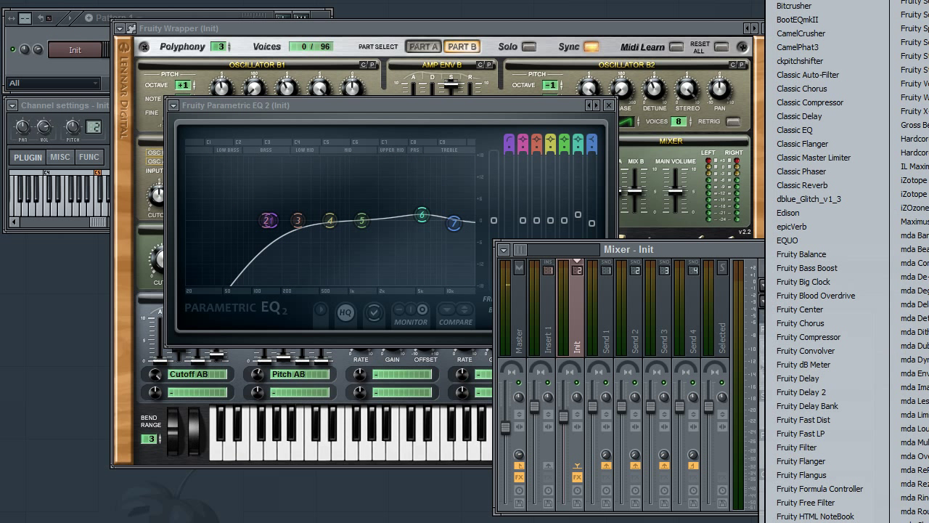
{"action": "key", "text": "Escape"}
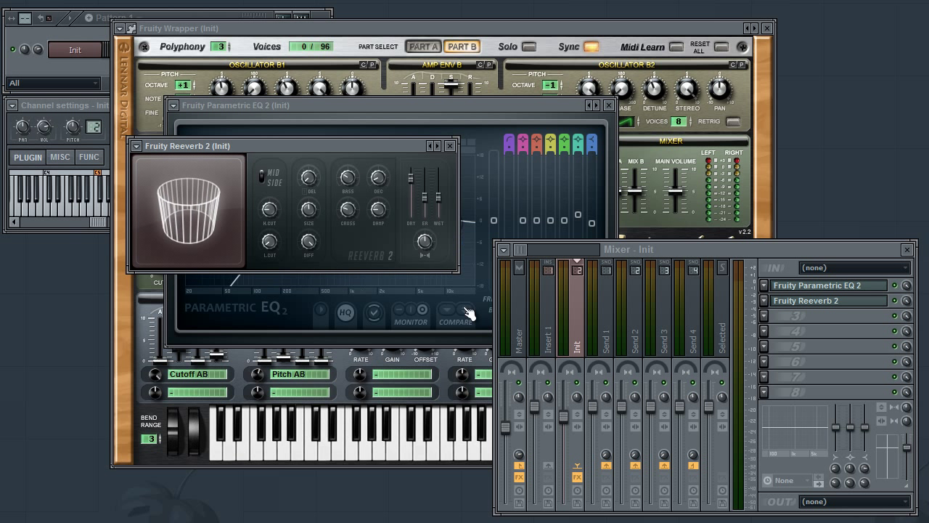
{"action": "right_click", "coordinate": [449, 203]}
{"action": "left_click", "coordinate": [451, 205]}
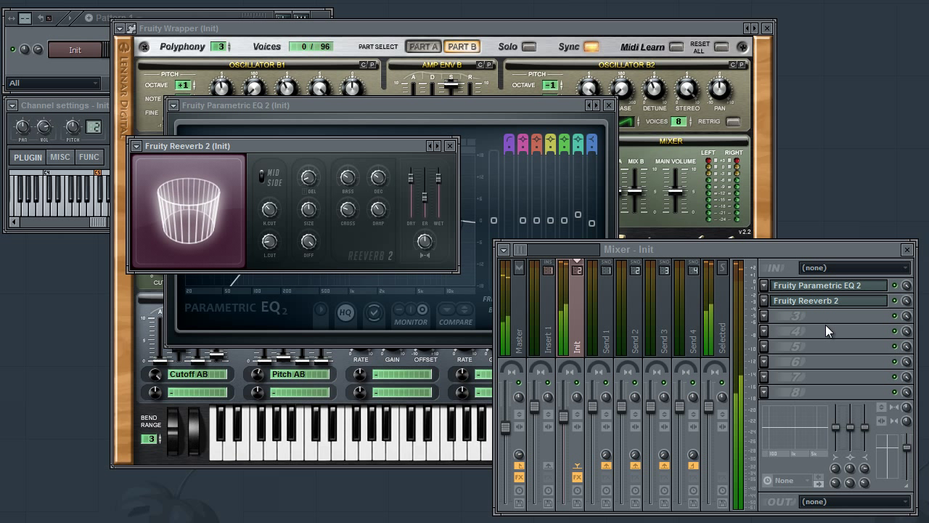
{"action": "left_click", "coordinate": [908, 305]}
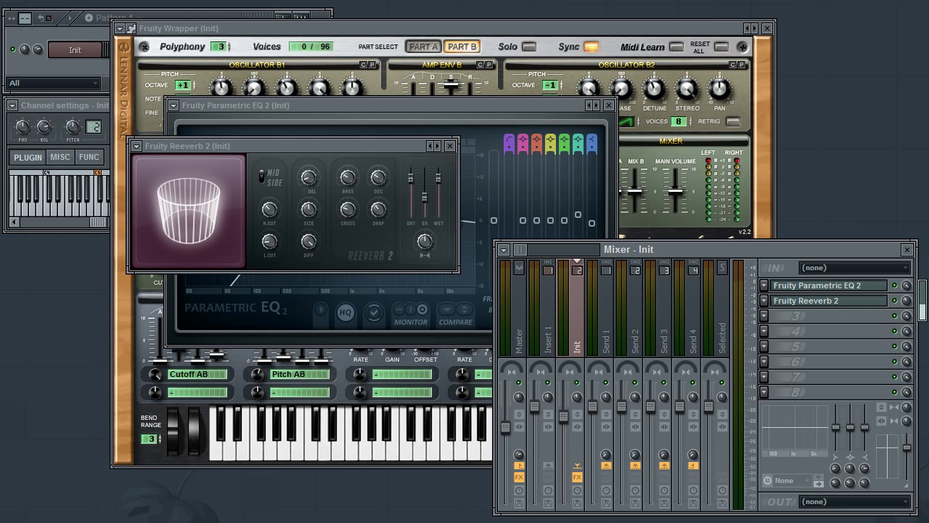
{"action": "key", "text": "space"}
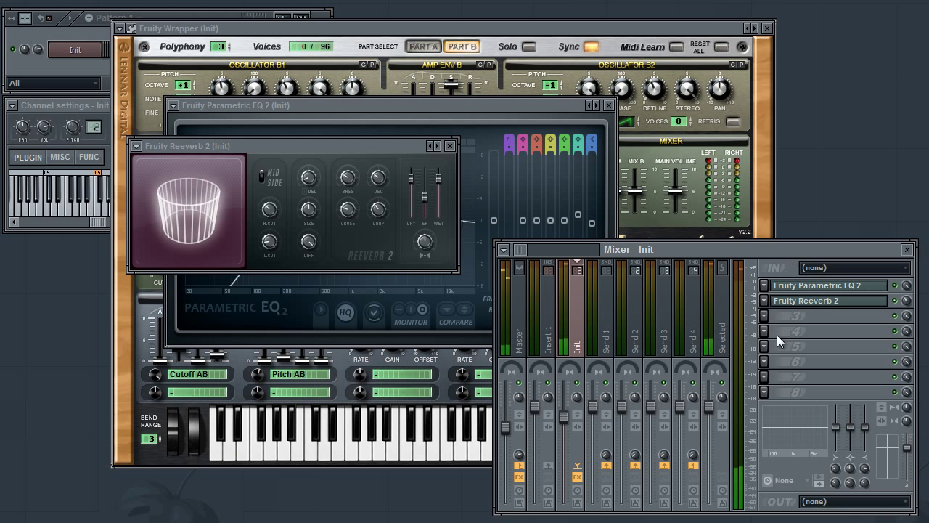
Step: Load Fruity Delay 2 into the Init track's third effect slot and set its feedback mode to ping pong
{"action": "left_click", "coordinate": [764, 317]}
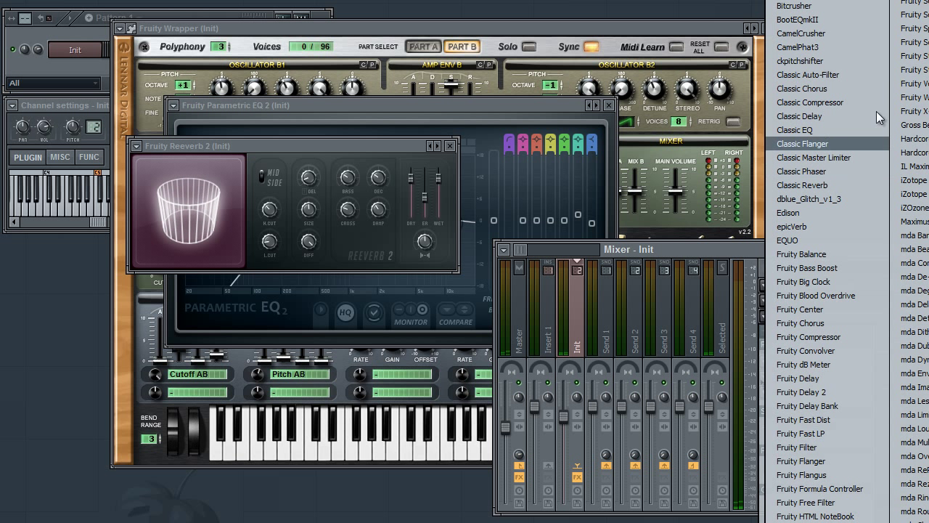
{"action": "left_click", "coordinate": [856, 391]}
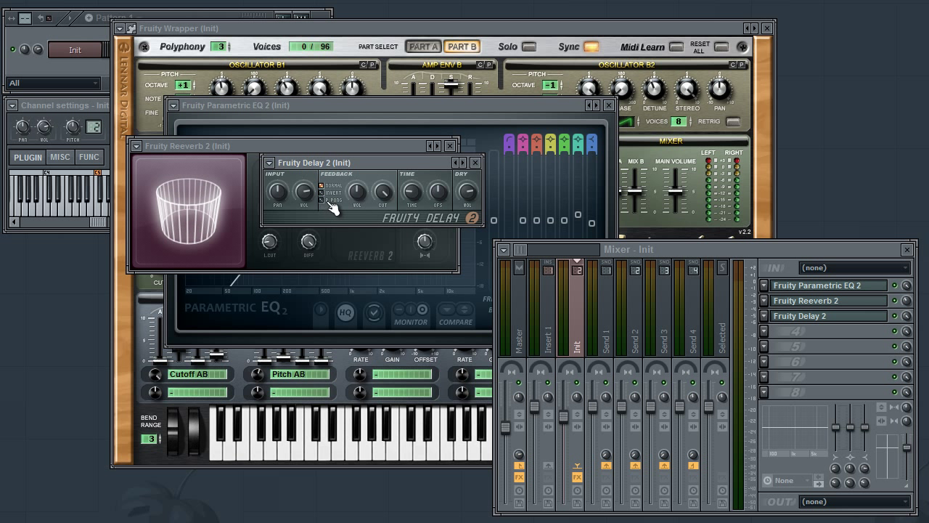
{"action": "left_click_drag", "start_coordinate": [391, 163], "coordinate": [325, 137]}
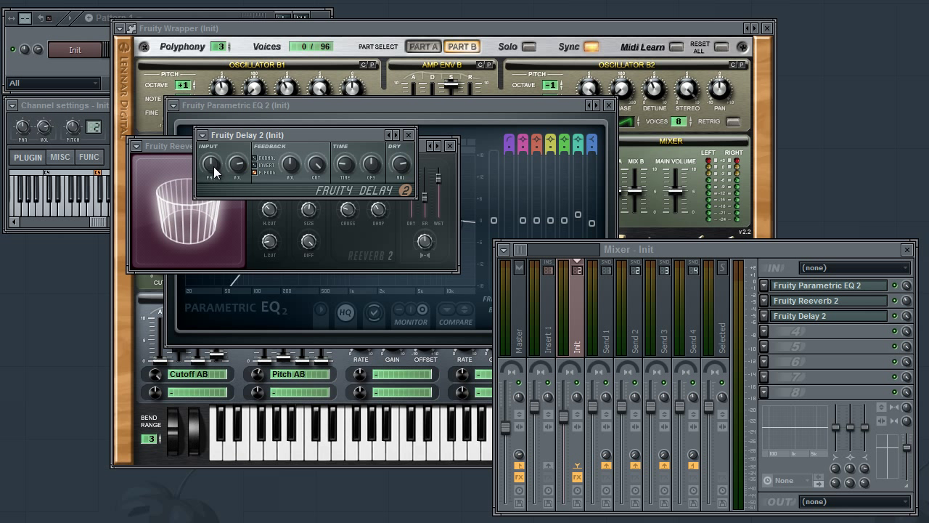
Step: Offset the input pan of Fruity Delay 2 and raise its feedback volume slightly
{"action": "left_click_drag", "start_coordinate": [210, 164], "coordinate": [210, 169]}
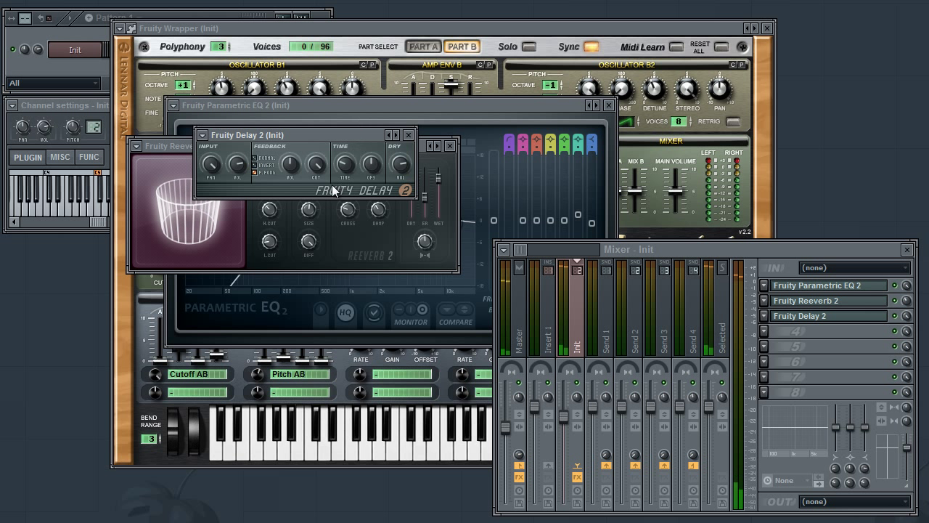
{"action": "left_click_drag", "start_coordinate": [292, 167], "coordinate": [292, 164]}
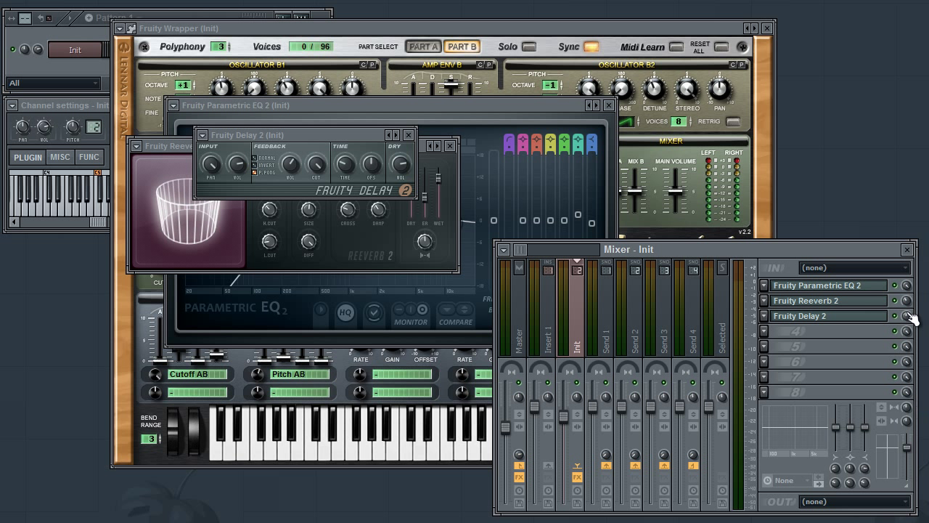
{"action": "left_click", "coordinate": [351, 139]}
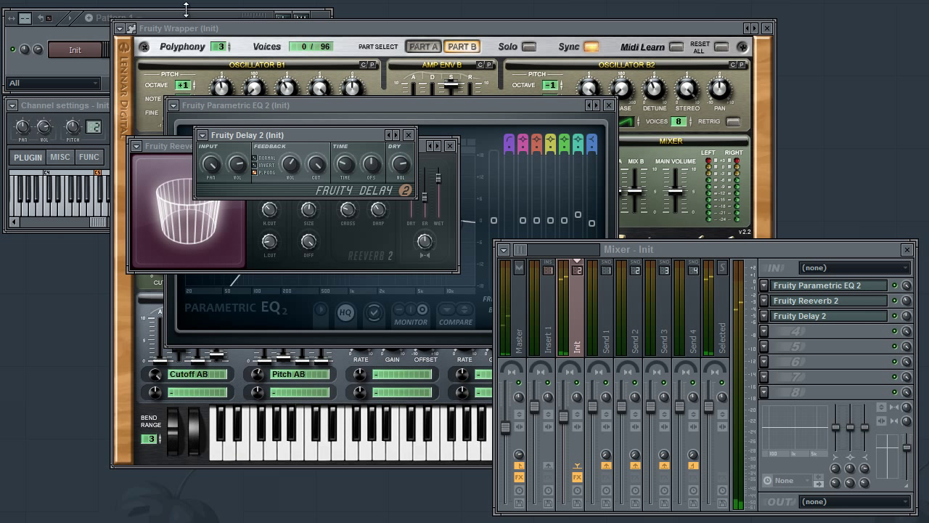
Step: Return to the Sylenth1 window and route LFO 1 to Pitch AB with an amount of about 0.95
{"action": "key", "text": "F6"}
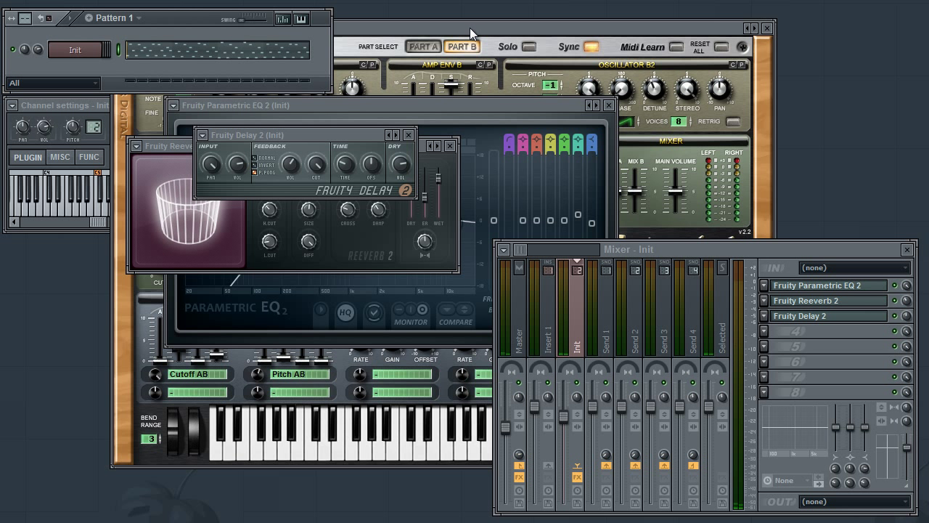
{"action": "left_click", "coordinate": [469, 28]}
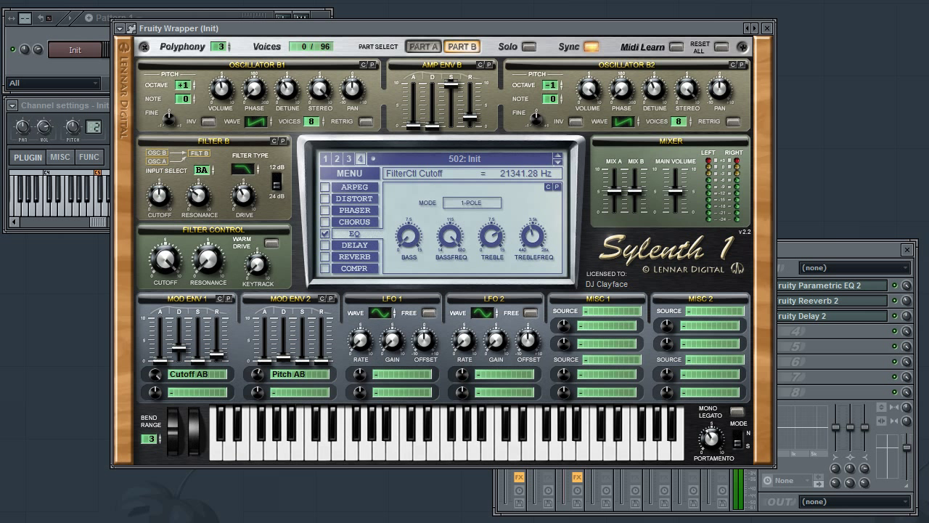
{"action": "left_click", "coordinate": [828, 252]}
{"action": "left_click", "coordinate": [553, 27]}
{"action": "left_click", "coordinate": [404, 374]}
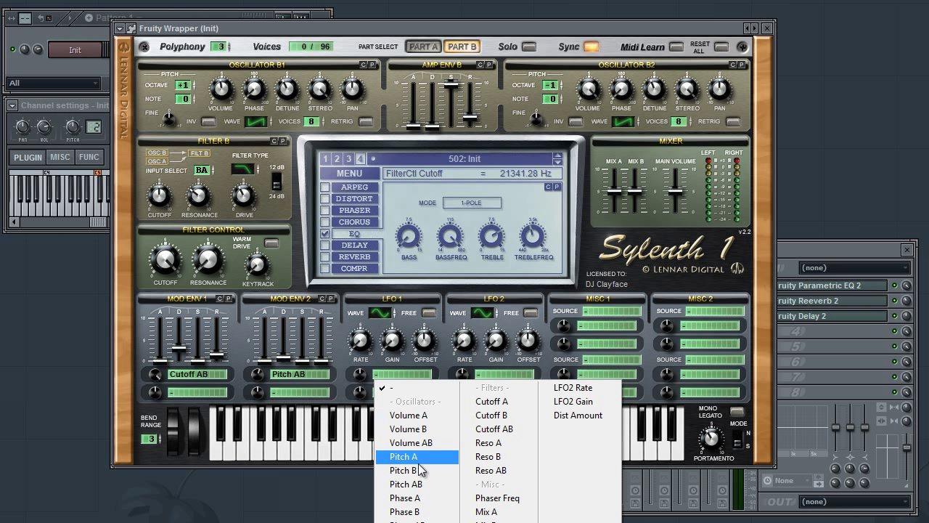
{"action": "left_click", "coordinate": [407, 483]}
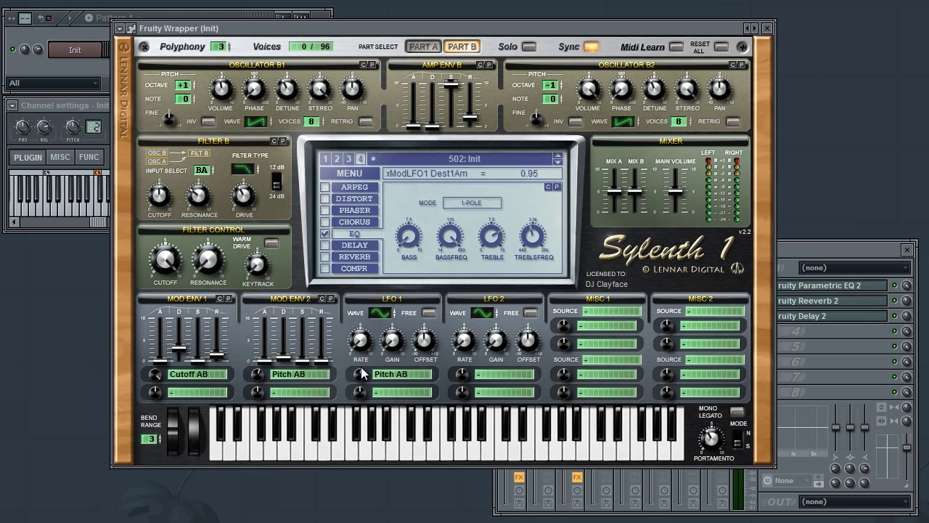
Step: Try different LFO 1 rate and gain values, set its Pitch AB amount to about 0.76 and its rate to 1/4T
{"action": "left_click_drag", "start_coordinate": [359, 339], "coordinate": [365, 259]}
{"action": "mouse_move", "coordinate": [397, 339]}
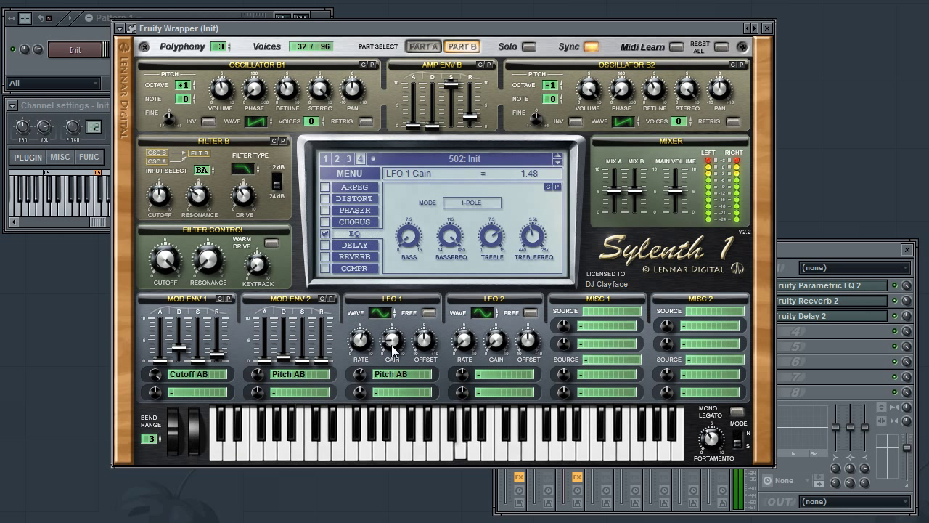
{"action": "scroll", "coordinate": [395, 354], "scroll_direction": "down", "scroll_amount": 5}
{"action": "scroll", "coordinate": [360, 374], "scroll_direction": "up", "scroll_amount": 3}
{"action": "scroll", "coordinate": [363, 375], "scroll_direction": "down", "scroll_amount": 2}
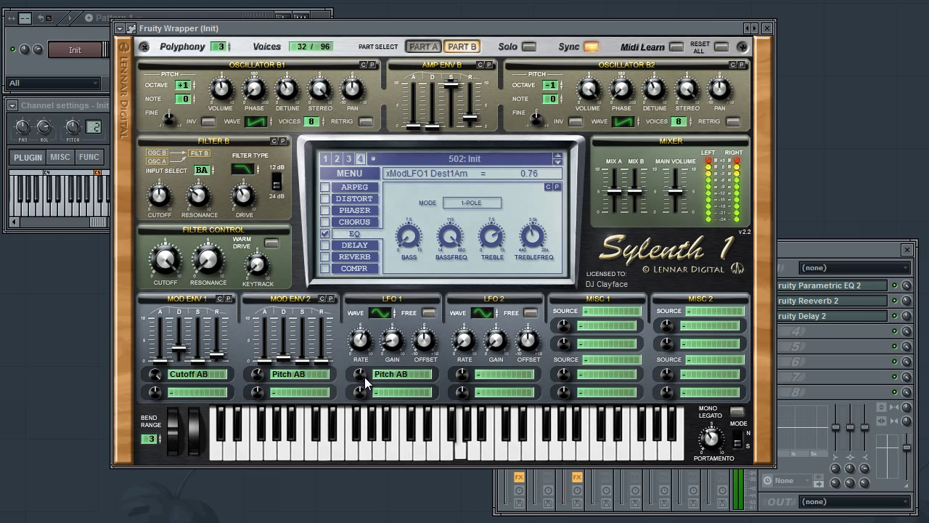
{"action": "left_click_drag", "start_coordinate": [354, 344], "coordinate": [361, 361]}
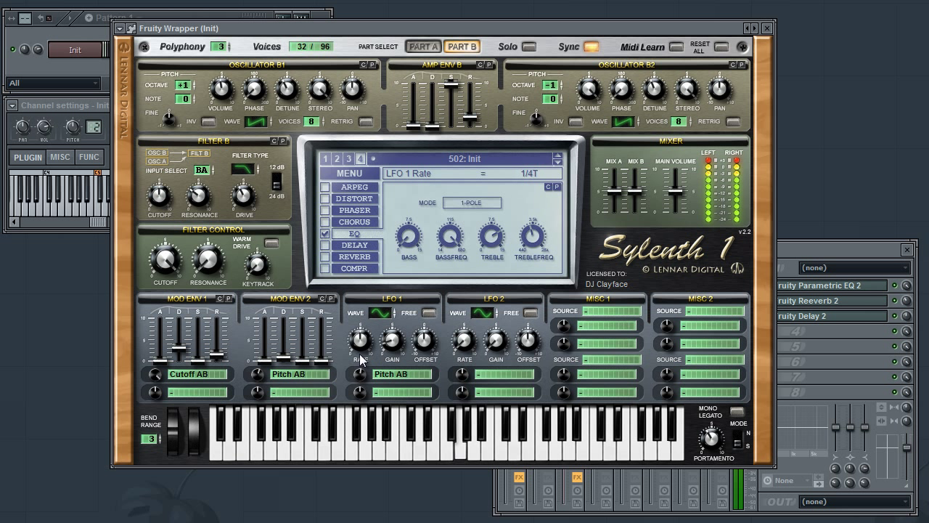
Step: Set LFO 1's Pitch AB amount to about 0.48 and audition the patch by playing the pattern
{"action": "mouse_move", "coordinate": [362, 348]}
{"action": "left_mouse_down"}
{"action": "mouse_move", "coordinate": [362, 359]}
{"action": "mouse_move", "coordinate": [362, 347]}
{"action": "left_mouse_up"}
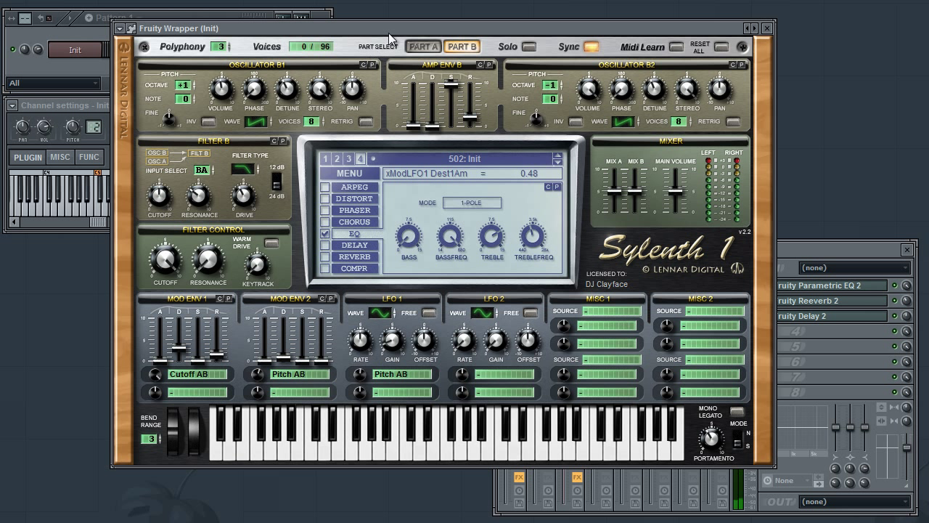
{"action": "key", "text": "space"}
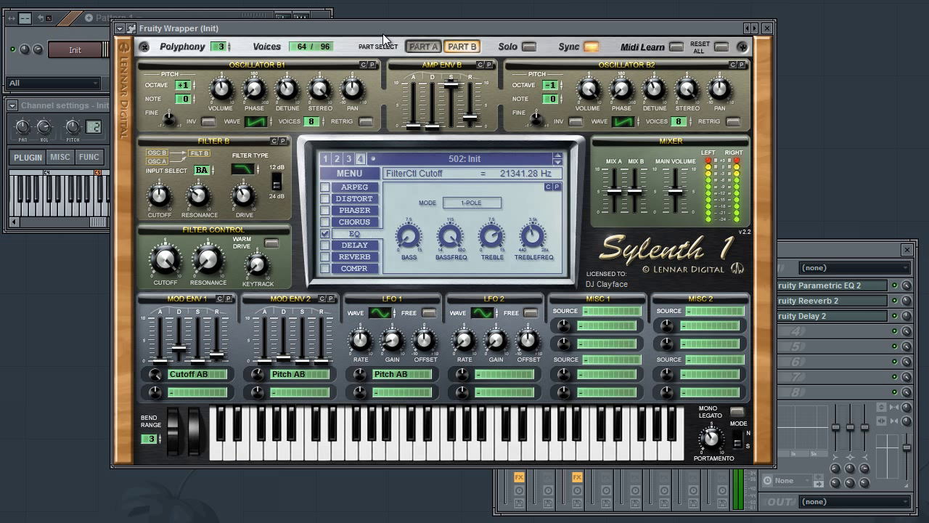
{"action": "key", "text": "space"}
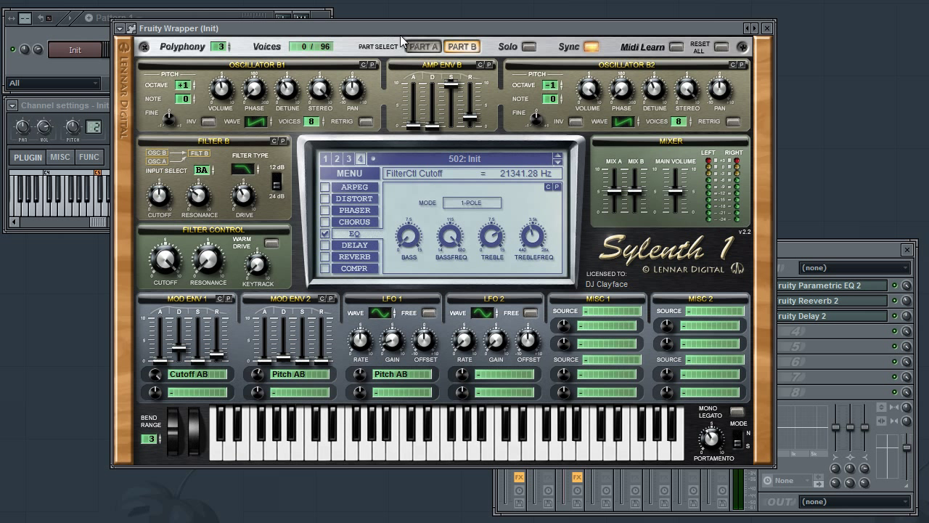
Step: Review the patch's Part A and Part B settings and the Init track's Parametric EQ 2, Reeverb 2 and Delay 2 effects, ending back at Sylenth1
{"action": "left_click", "coordinate": [424, 47]}
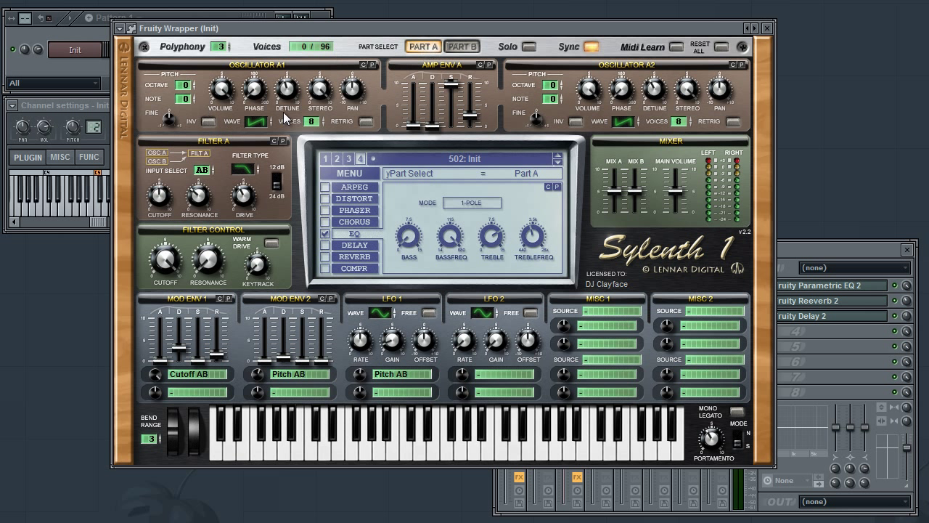
{"action": "left_click", "coordinate": [474, 47]}
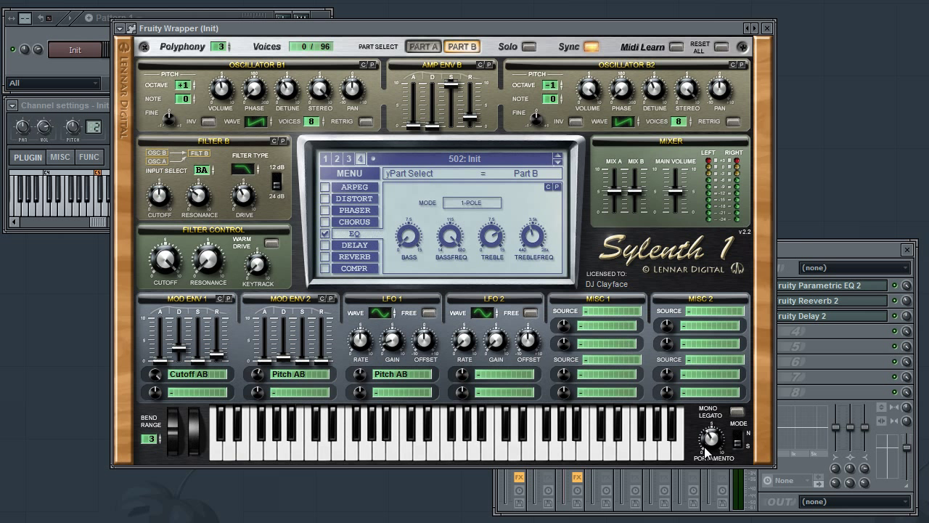
{"action": "left_click", "coordinate": [826, 244]}
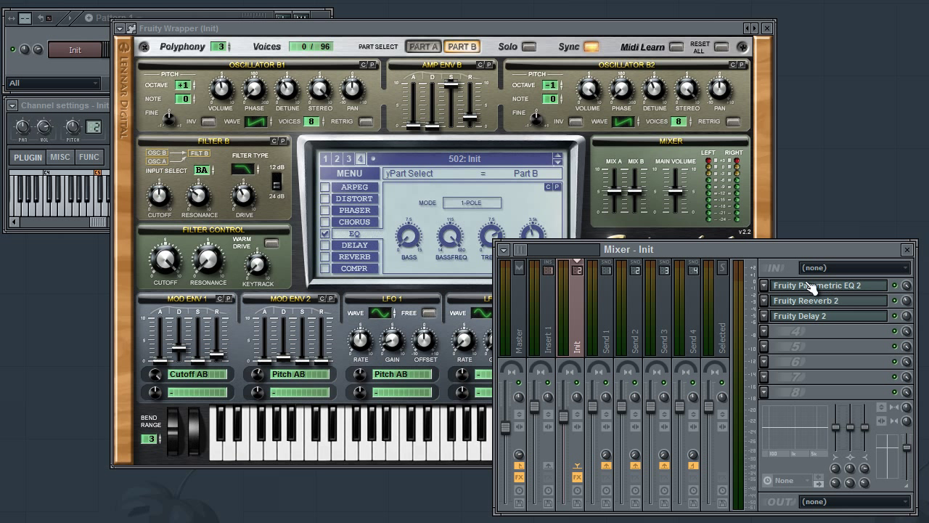
{"action": "left_click", "coordinate": [815, 286]}
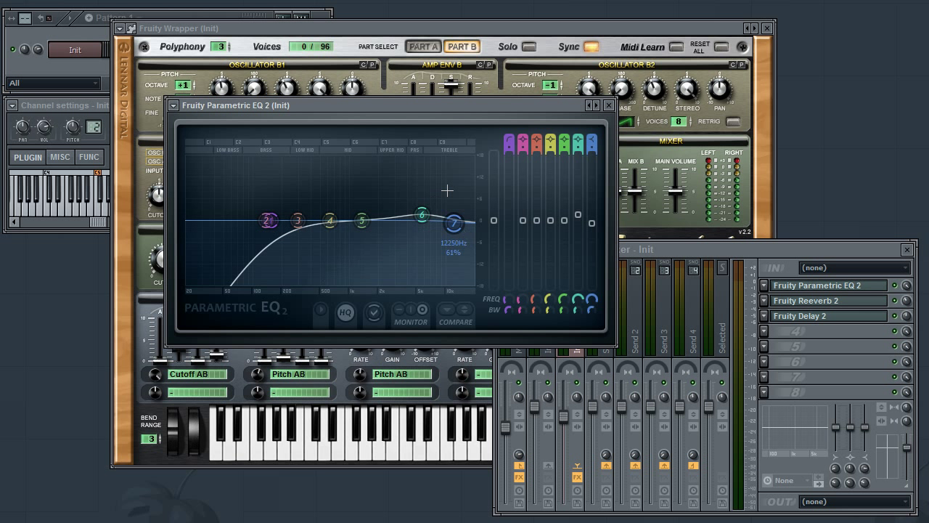
{"action": "left_click", "coordinate": [828, 307]}
{"action": "left_click", "coordinate": [829, 307]}
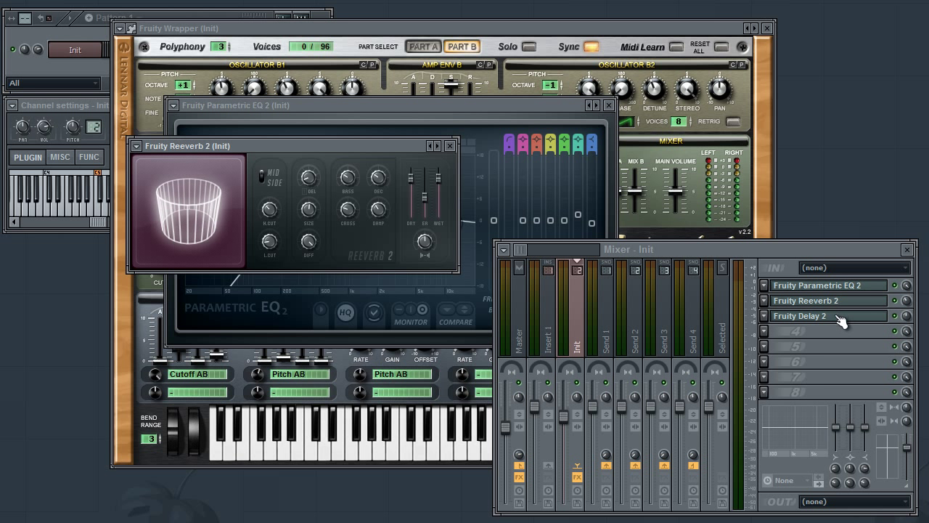
{"action": "left_click", "coordinate": [840, 322]}
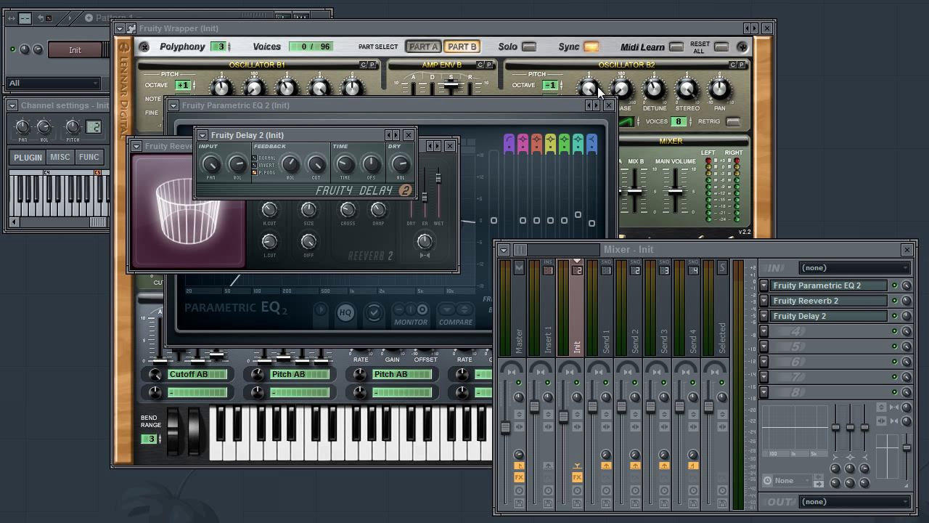
{"action": "left_click", "coordinate": [619, 29]}
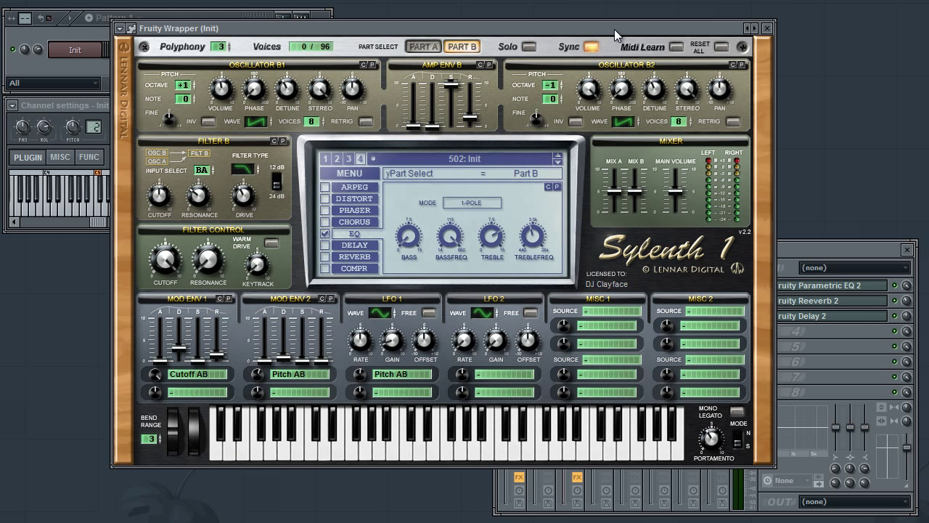